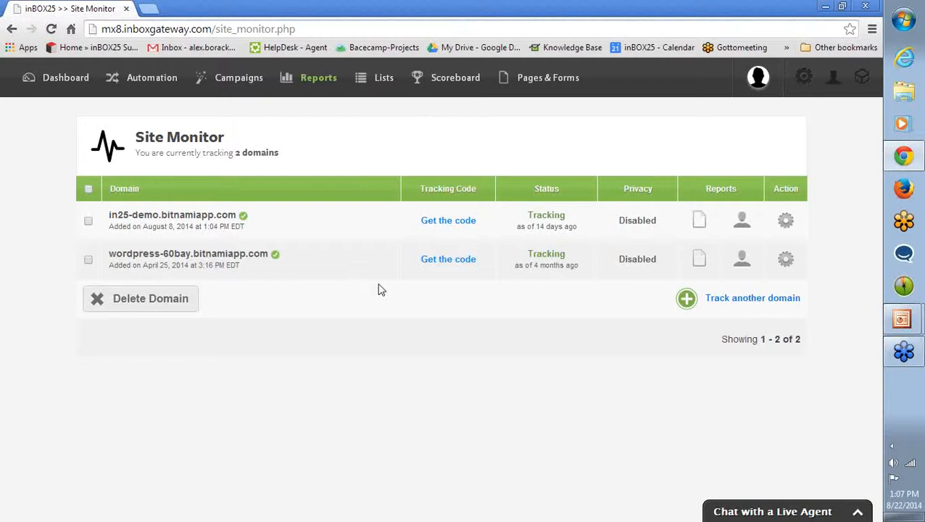
Open the setup for tracking another domain, examine its domain, privacy pop-up and consent message fields, and close it without saving.
left_click(718, 306)
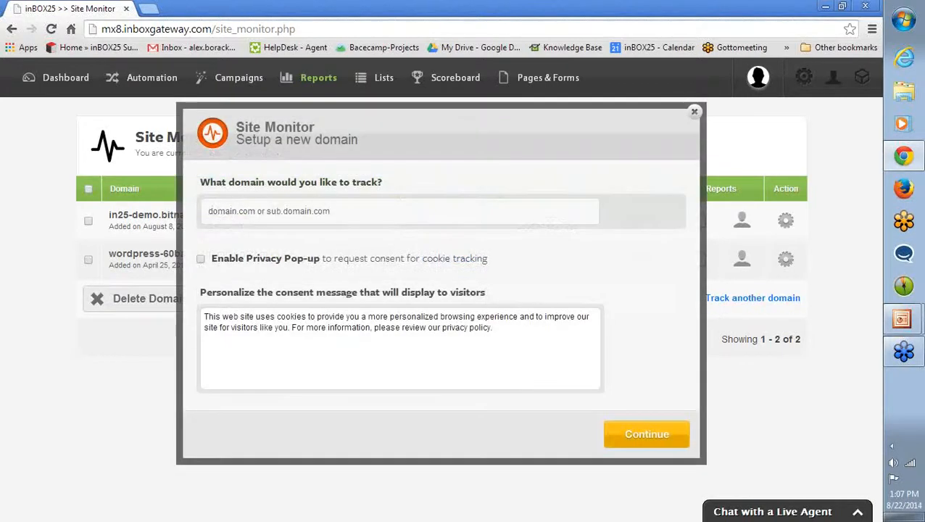
left_click(254, 211)
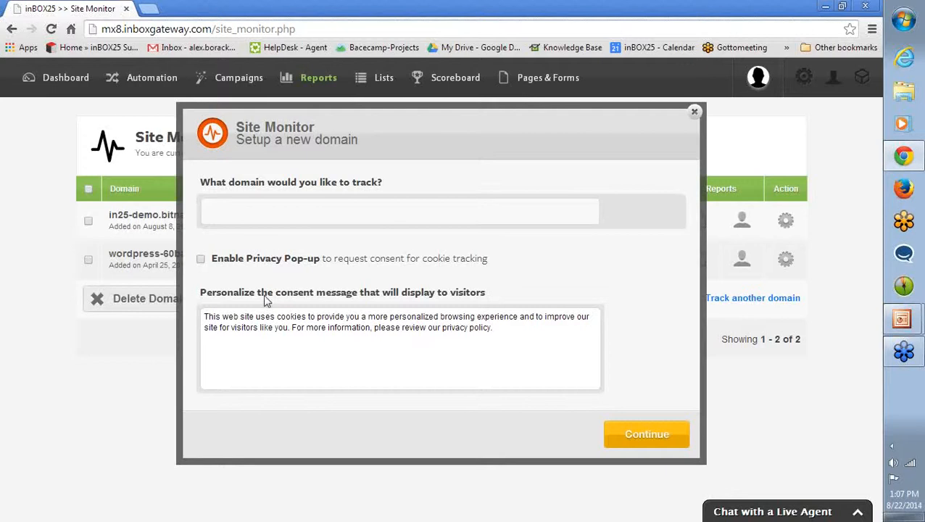
left_click(252, 246)
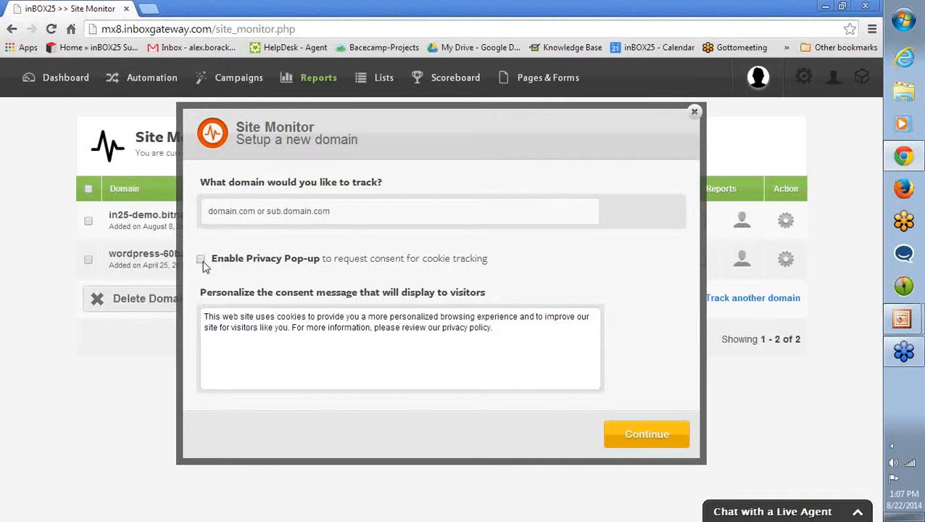
left_click_drag(204, 316, 510, 331)
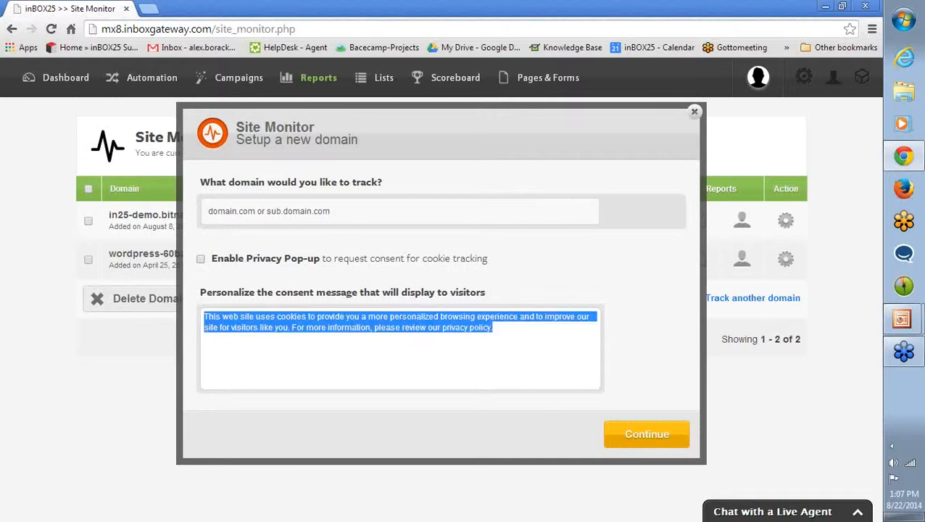
left_click(510, 330)
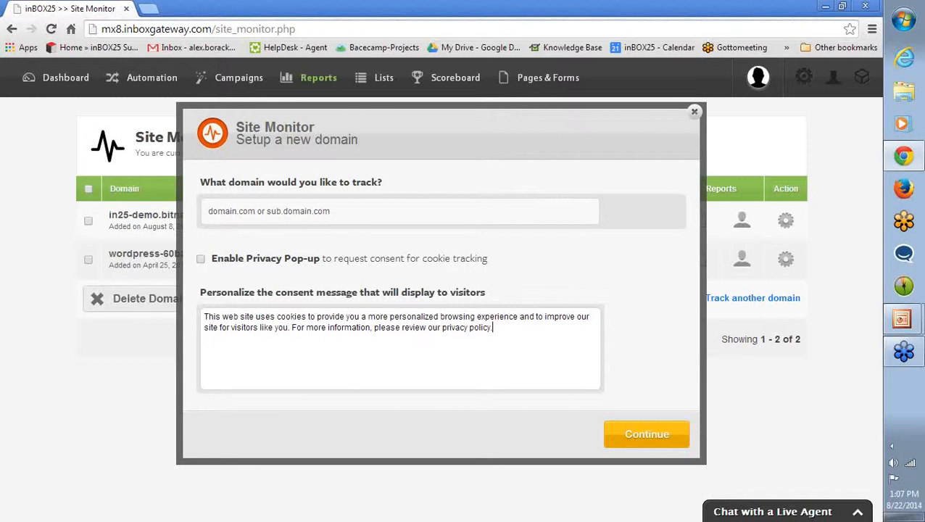
left_click_drag(492, 328, 183, 321)
left_click(496, 328)
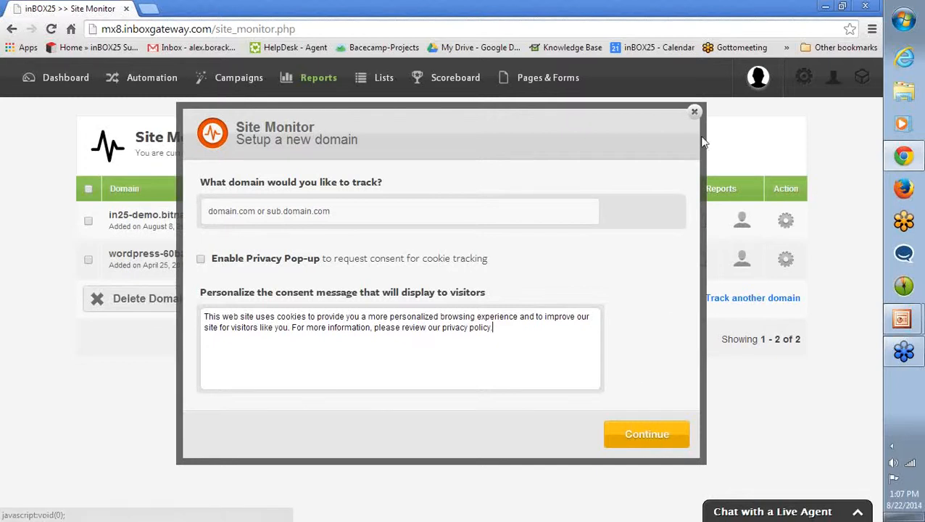
left_click(694, 114)
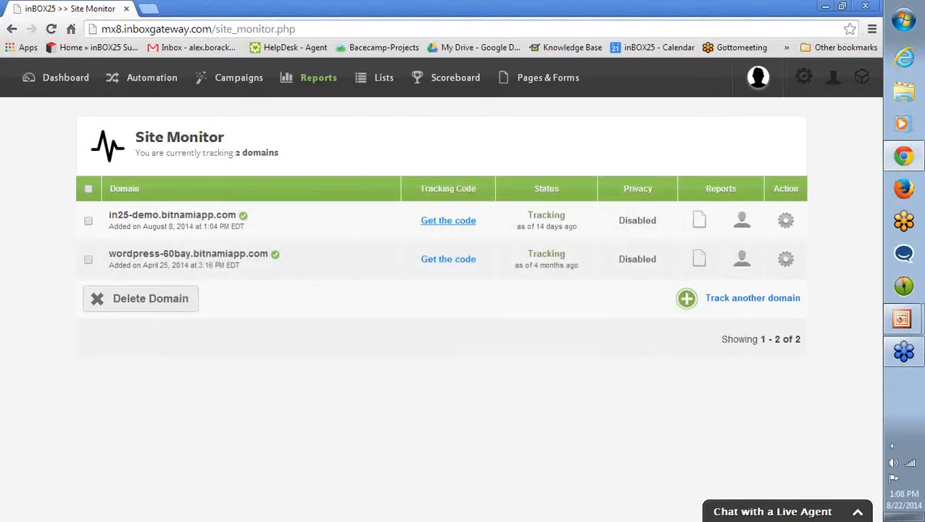
View the tracking code for in25-demo.bitnamiapp.com and its placement instruction, and close the code window.
left_click(441, 222)
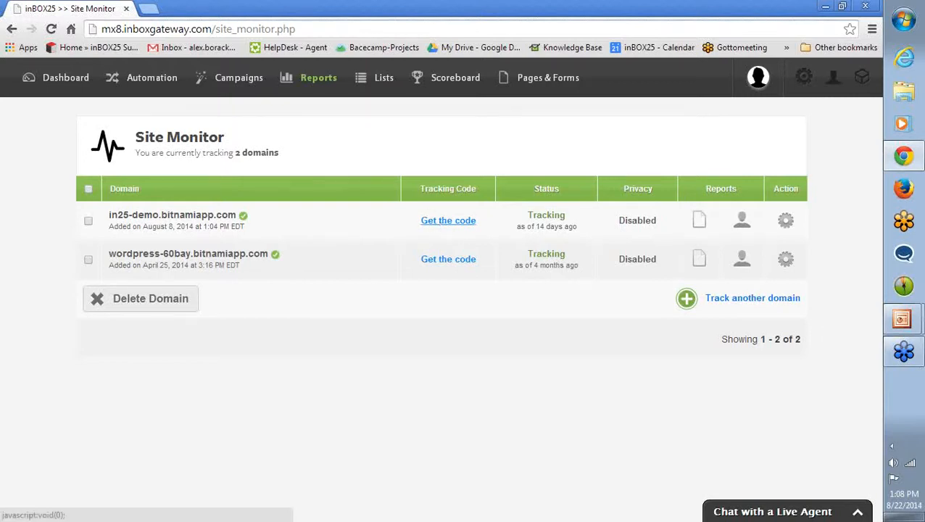
left_click(290, 312)
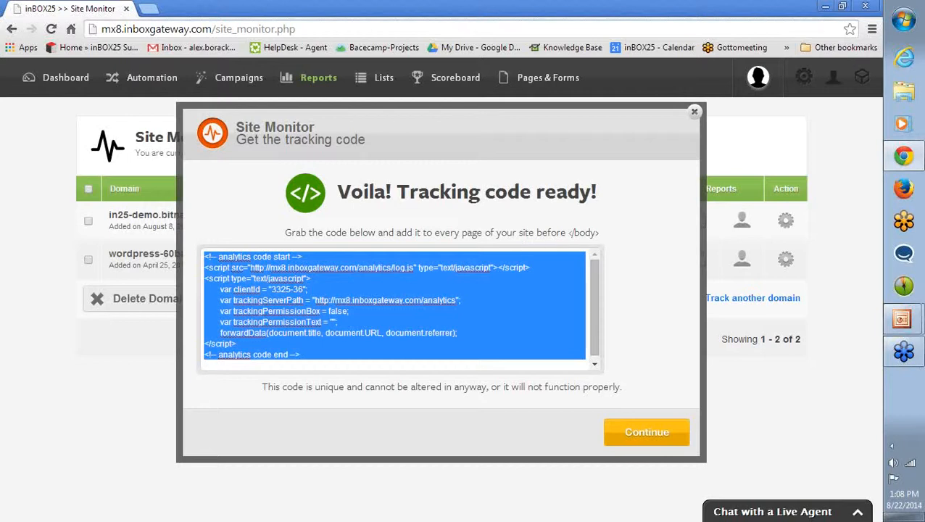
left_click_drag(568, 233, 601, 233)
left_click(604, 233)
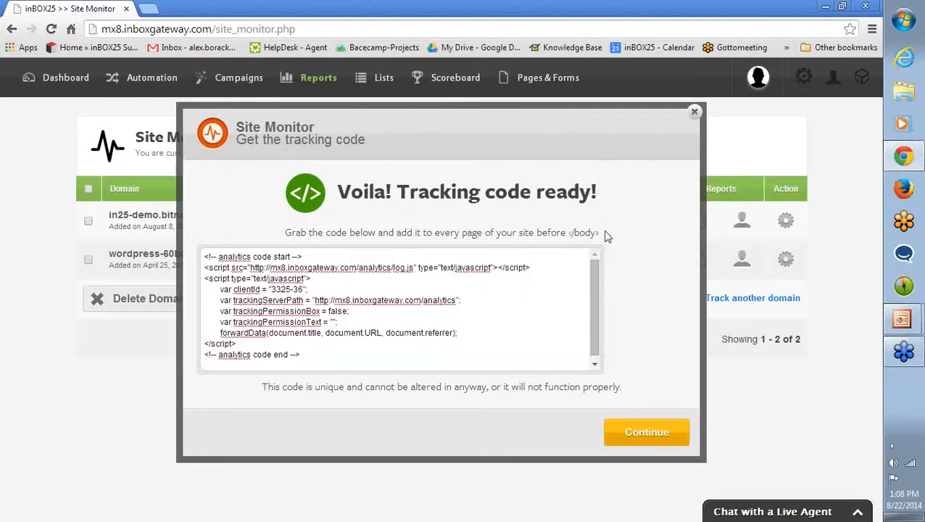
left_click(695, 114)
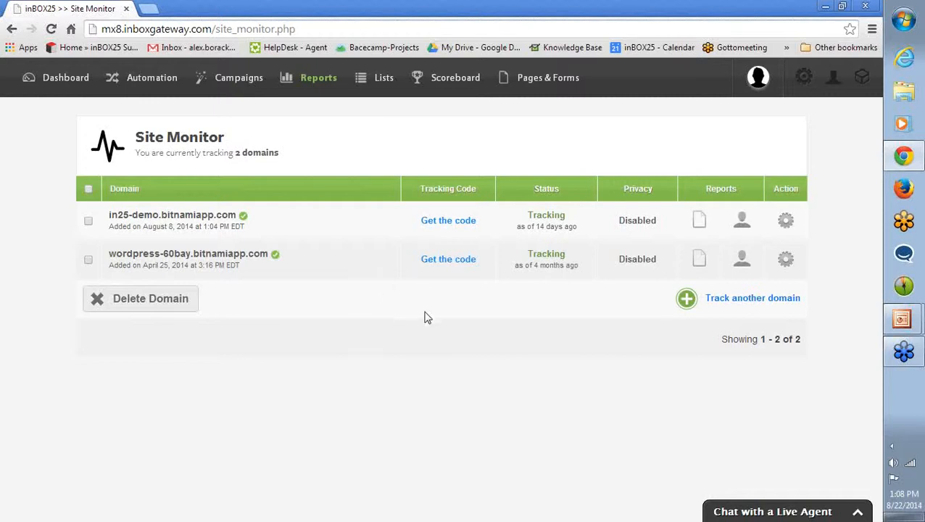
Open the Page Views report for in25-demo.bitnamiapp.com and set its activity filter to Activity: All.
left_click(701, 225)
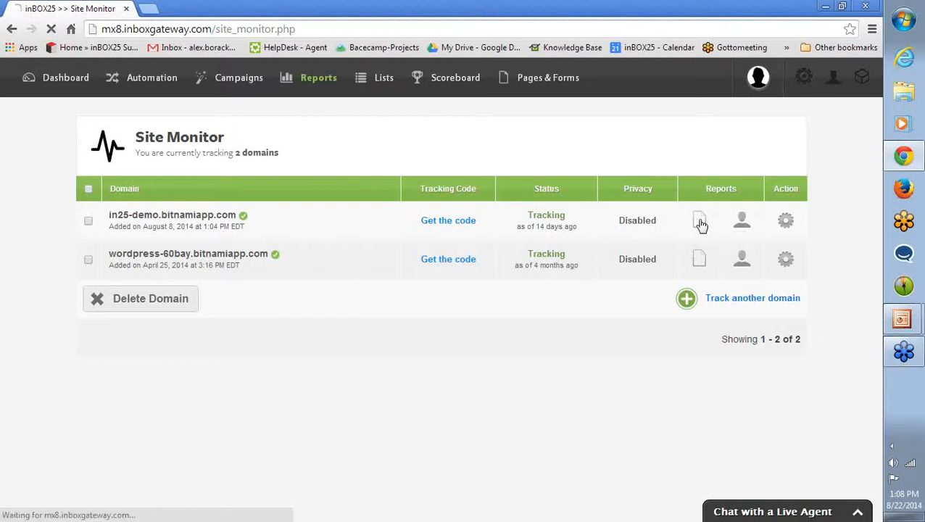
left_click(743, 280)
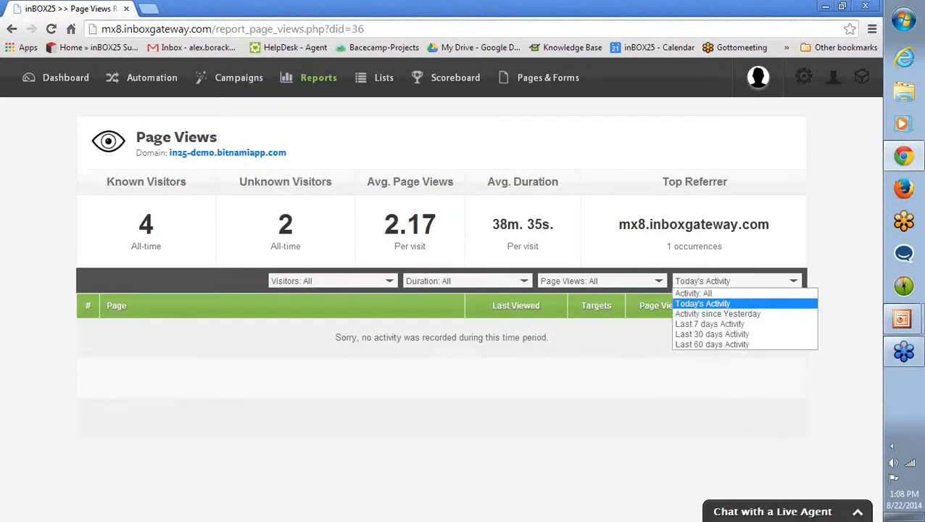
left_click(685, 302)
left_click(690, 283)
left_click(694, 295)
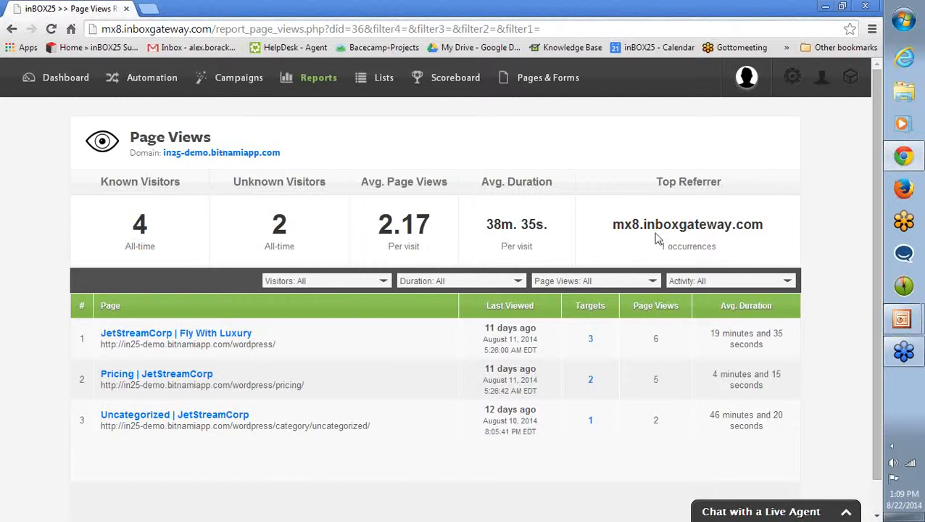
Examine the available activity, page views, duration and visitors filter options of the Page Views report without changing them.
scroll(657, 241, "down", 1)
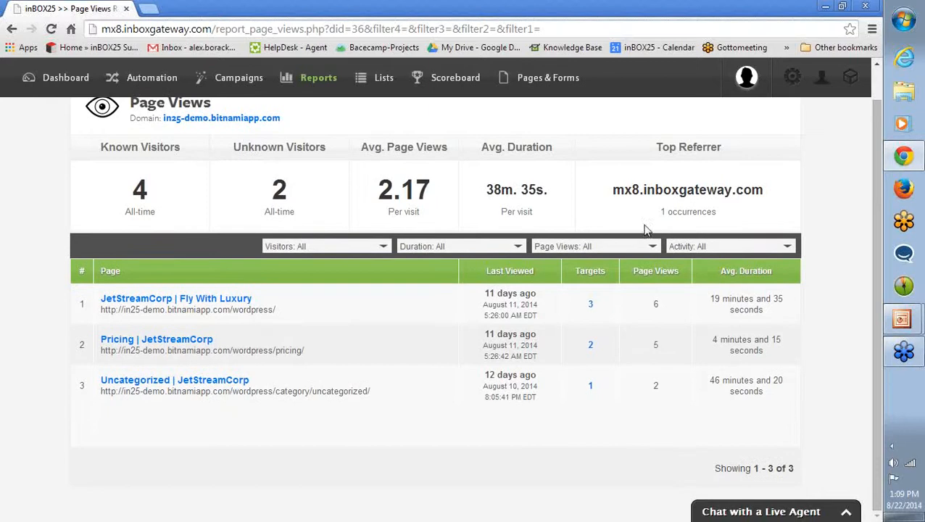
left_click(680, 248)
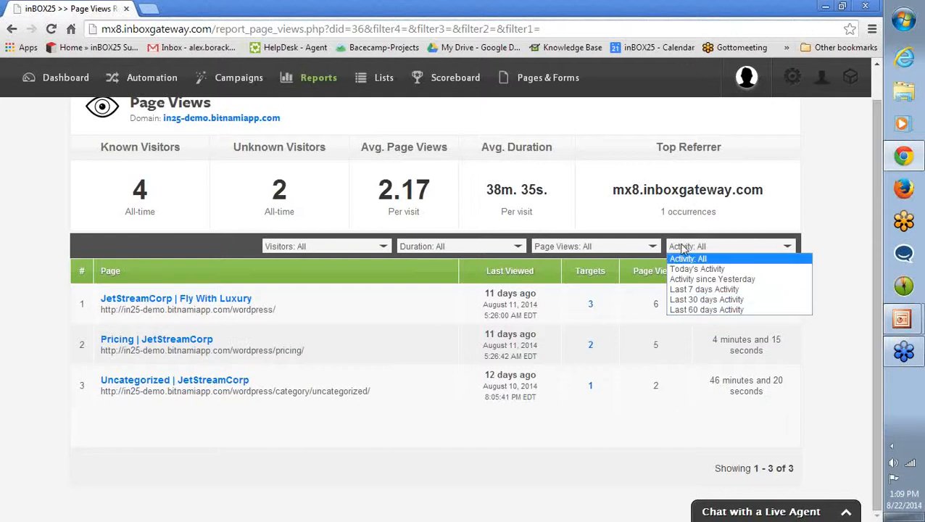
left_click(589, 228)
left_click(586, 248)
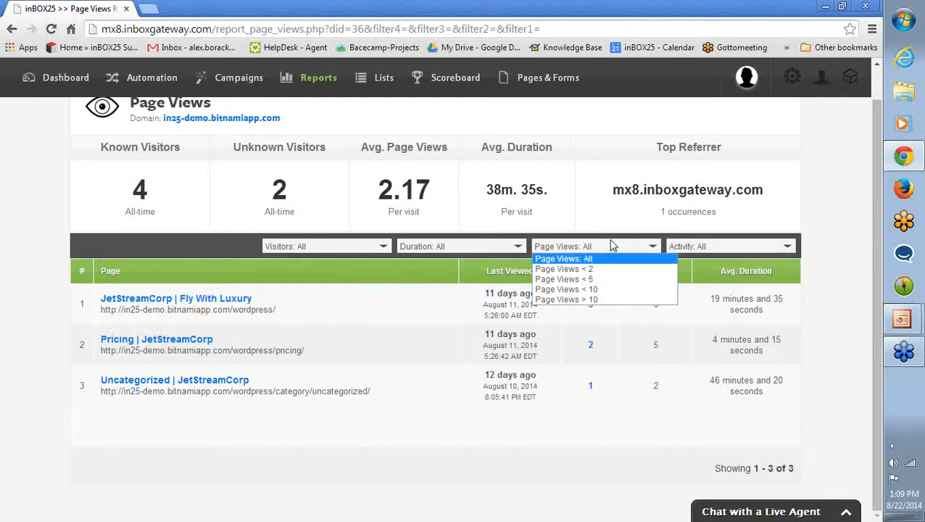
left_click(611, 246)
left_click(486, 245)
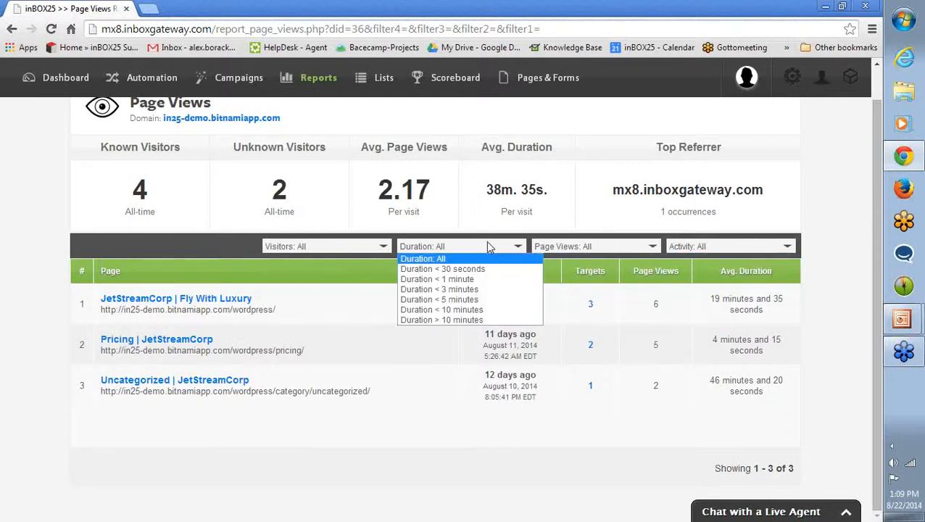
left_click(349, 249)
left_click(349, 249)
left_click(198, 251)
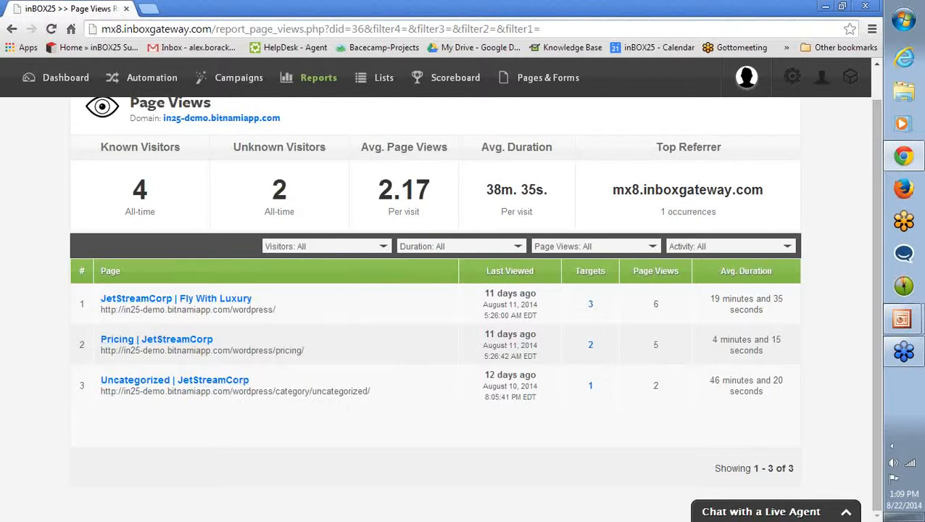
Open the targets who viewed the JetStreamCorp | Fly With Luxury page and examine their score, lifecycle and nurturing columns.
left_click(591, 306)
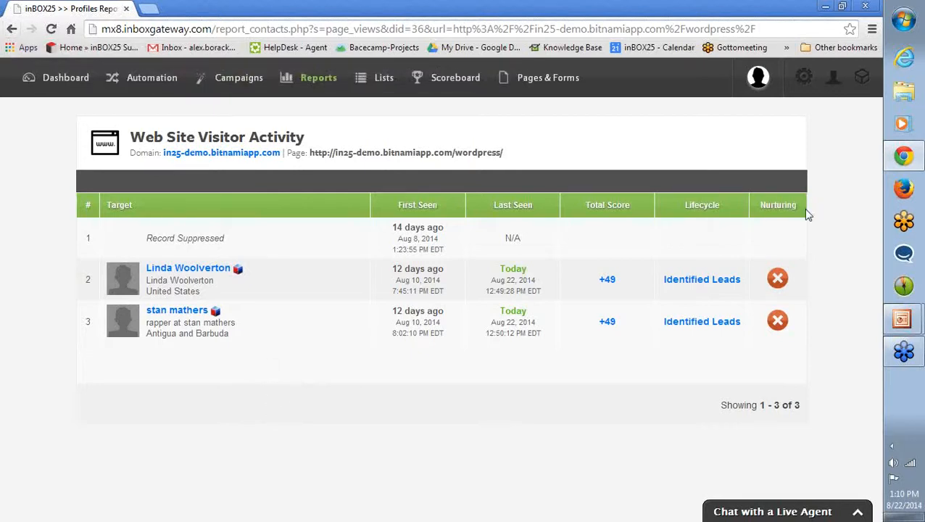
left_click_drag(760, 206, 810, 233)
left_click(811, 233)
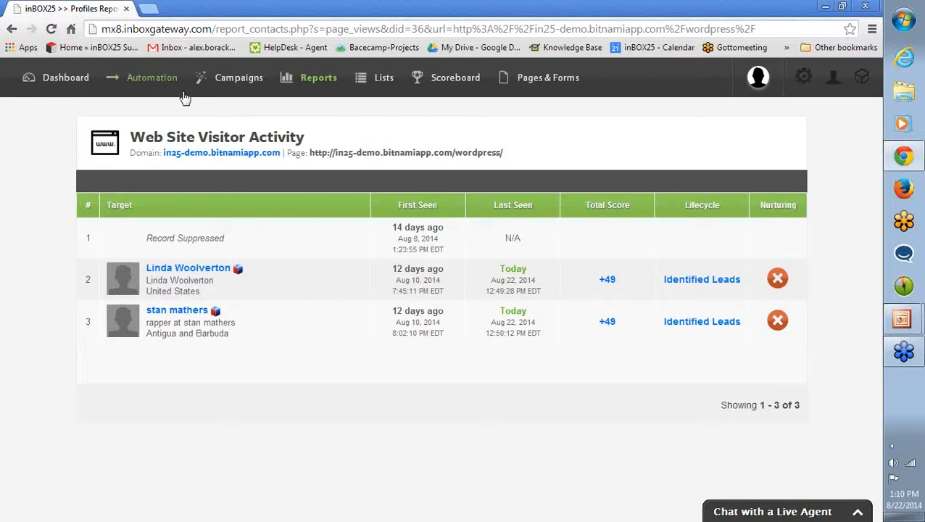
Return to Site Monitor, open the visitor activity report for in25-demo.bitnamiapp.com and set its activity filter to Activity: All.
left_click(11, 30)
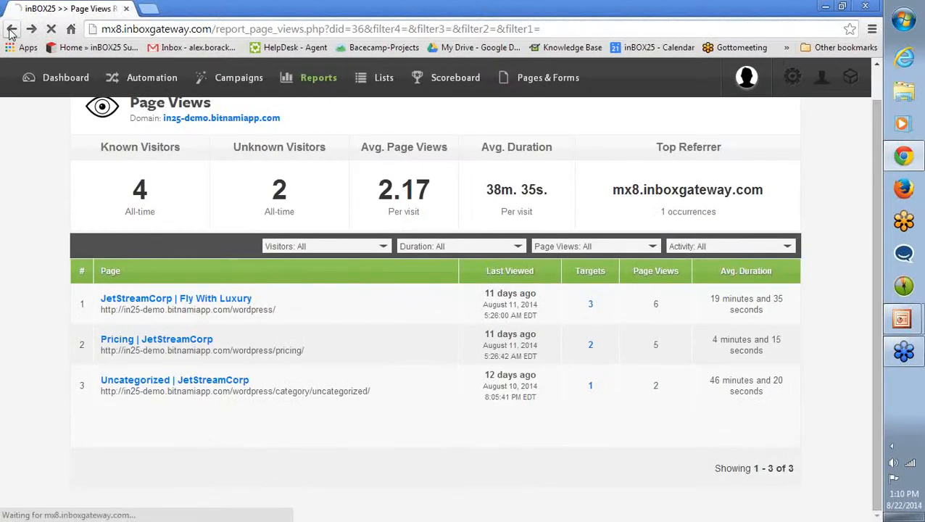
left_click(11, 30)
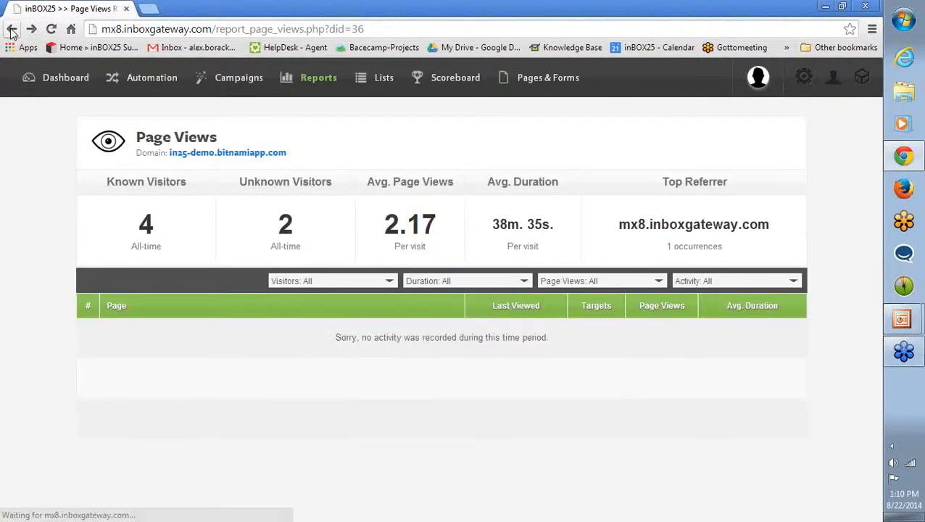
left_click(11, 32)
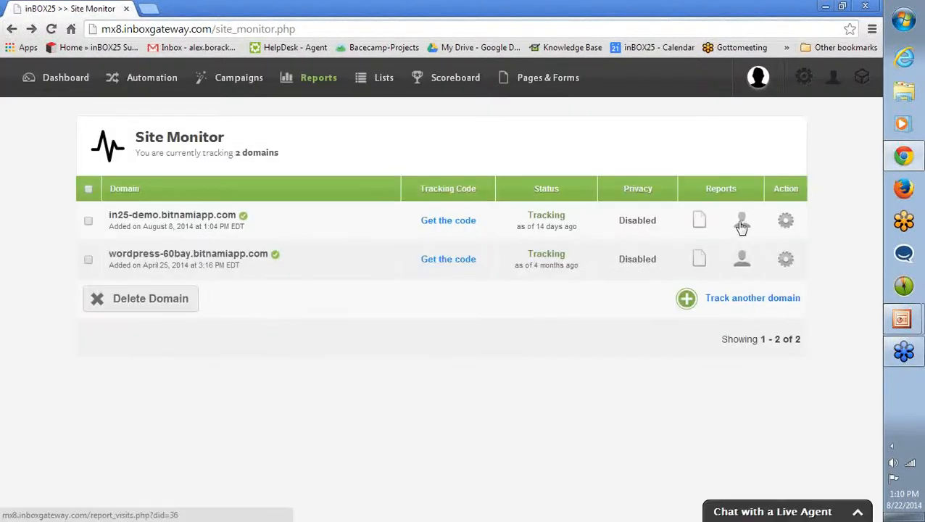
left_click(740, 222)
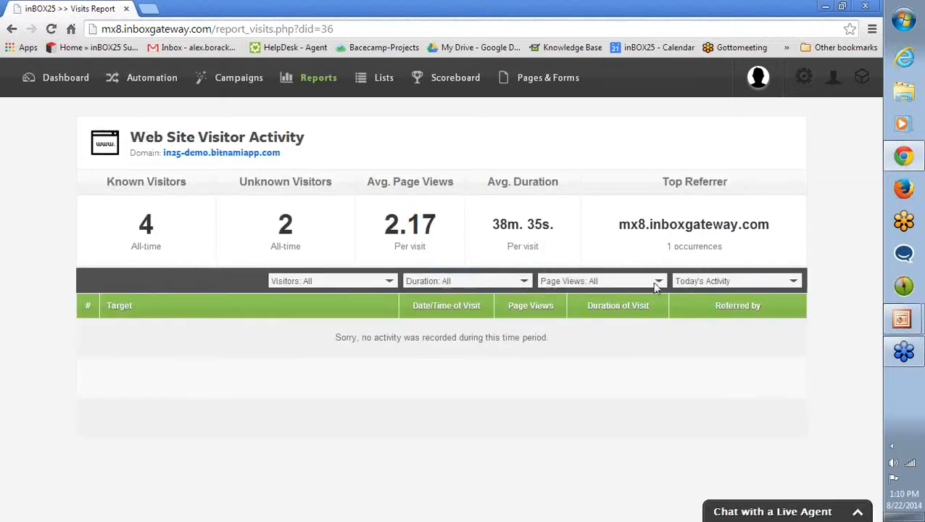
left_click(702, 281)
left_click(691, 291)
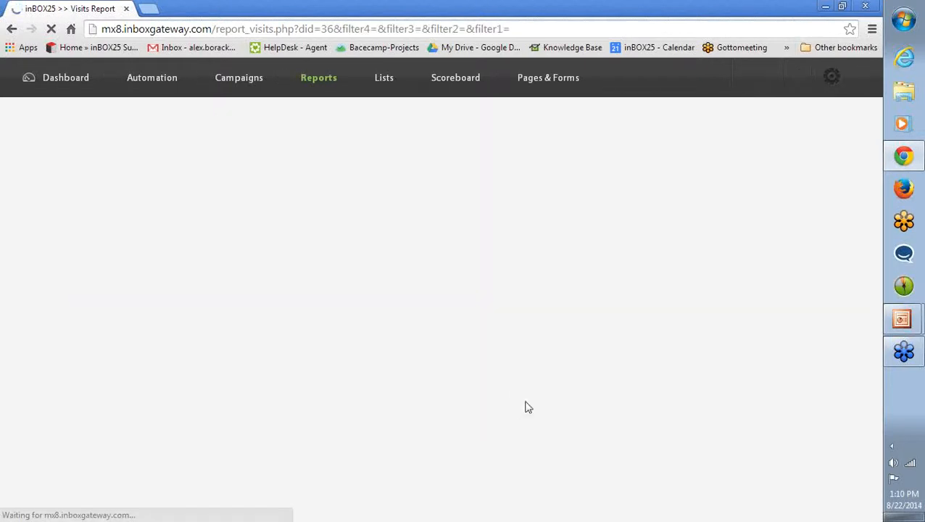
Examine the known and unknown visitors in the visitor activity report, including provider, location, visit time, page views and duration.
scroll(415, 356, "down", 1)
scroll(415, 356, "down", 2)
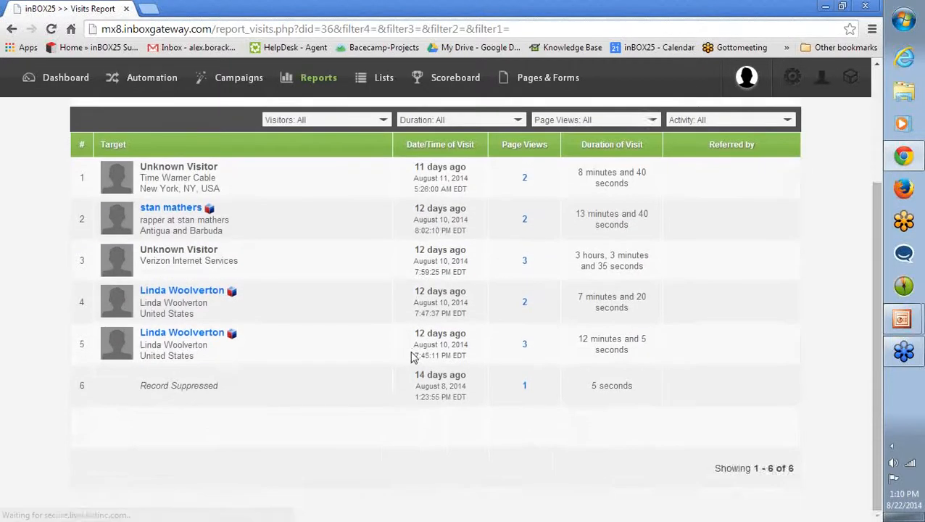
scroll(406, 355, "up", 2)
scroll(394, 356, "down", 1)
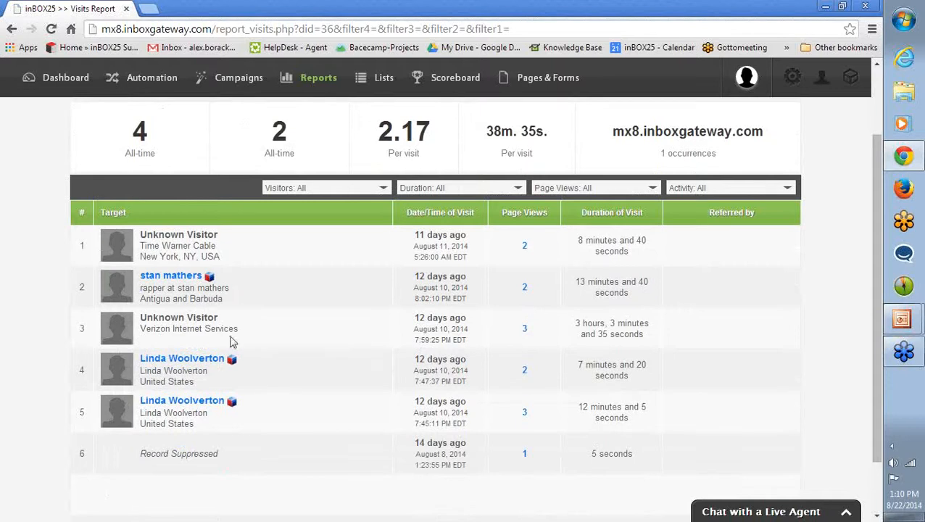
scroll(232, 343, "up", 1)
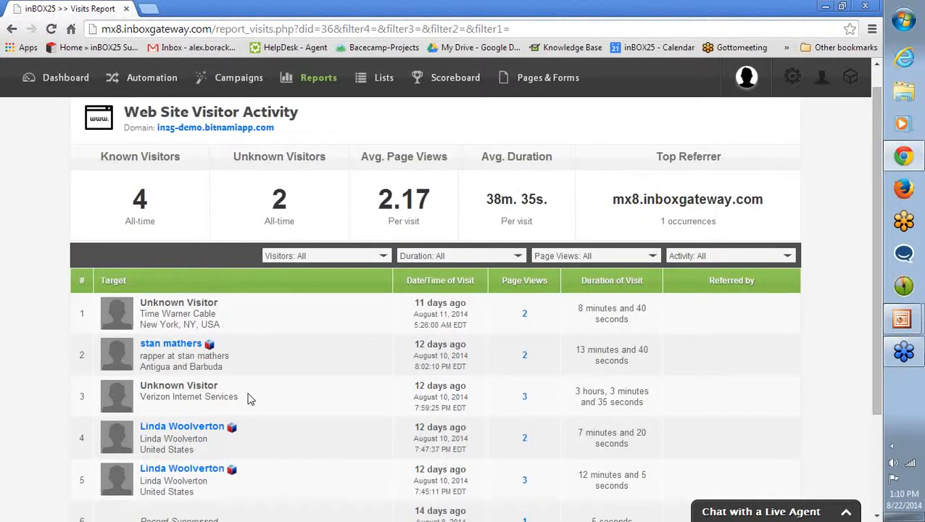
scroll(255, 397, "down", 1)
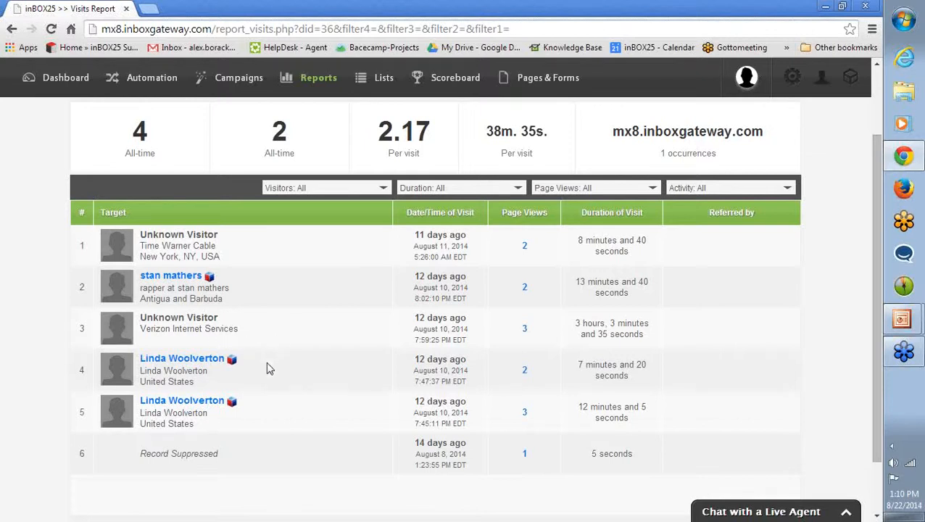
left_click_drag(141, 330, 241, 331)
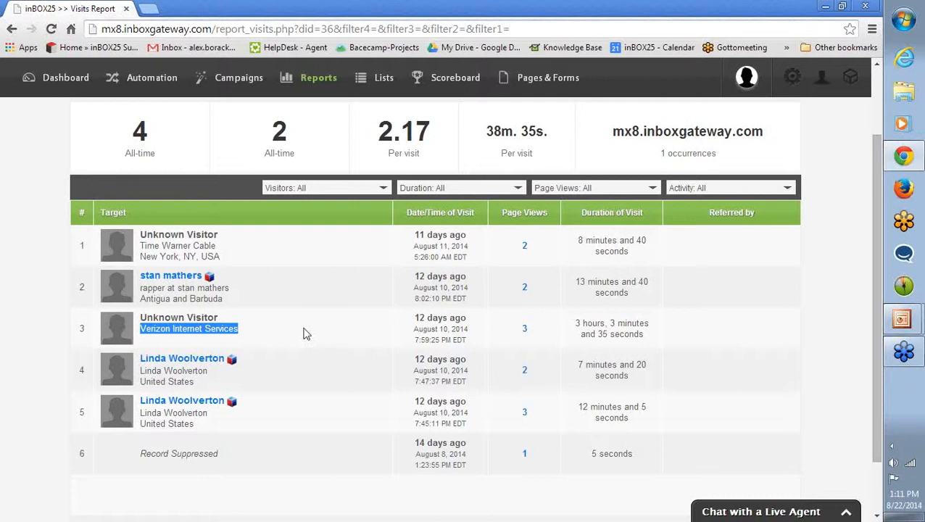
left_click(248, 249)
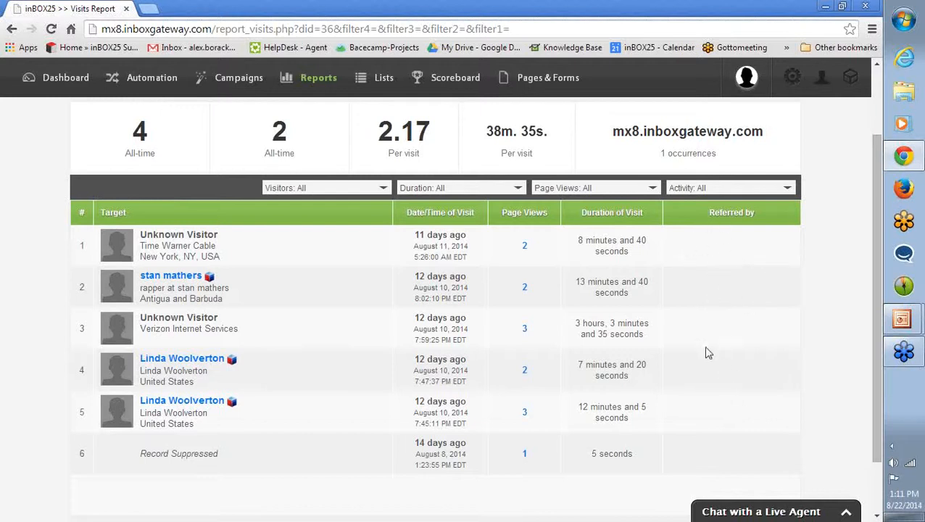
scroll(335, 316, "up", 2)
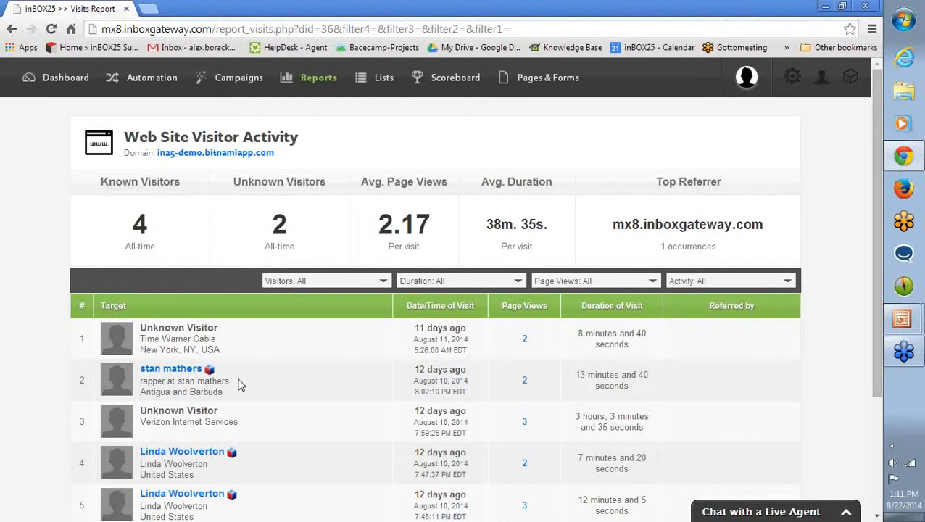
Open the Scorecard Manager to see the list of scorecards.
mouse_move(446, 87)
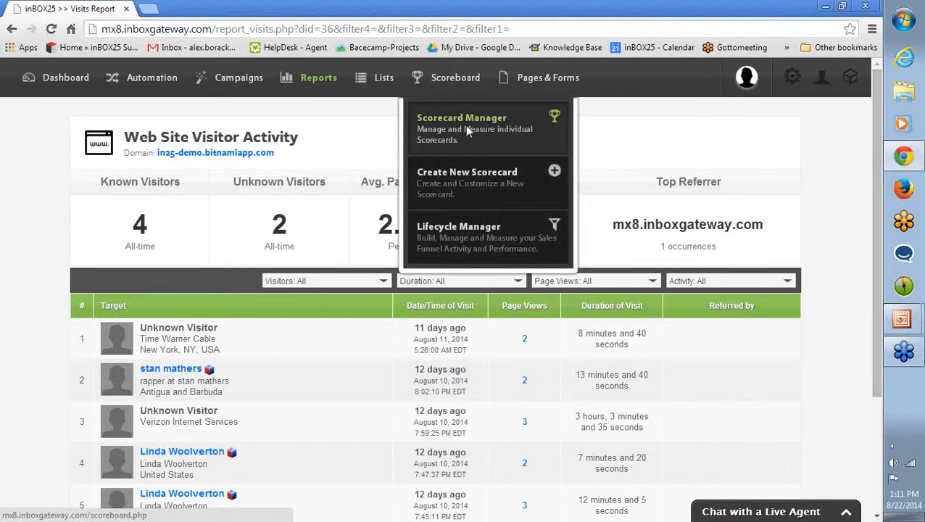
left_click(466, 126)
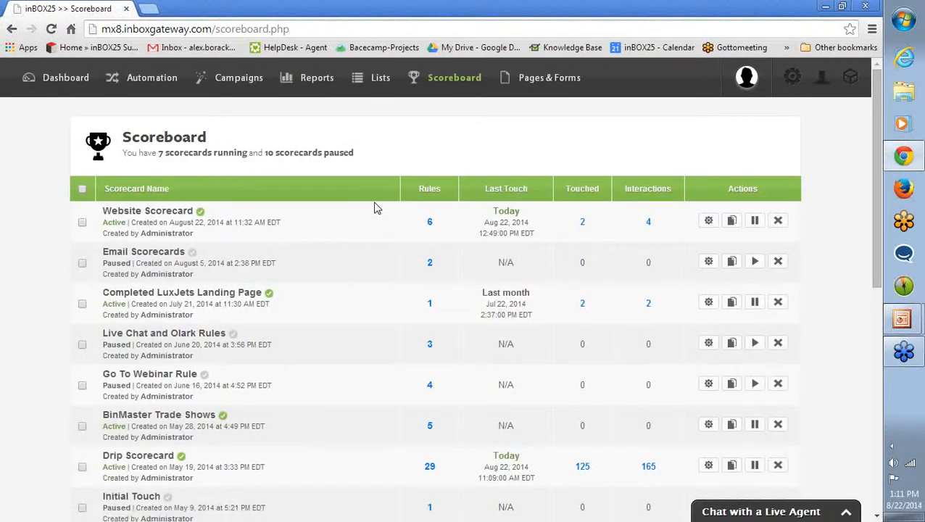
Open the Website Scorecard for management and look over its website activity rules.
left_click(708, 223)
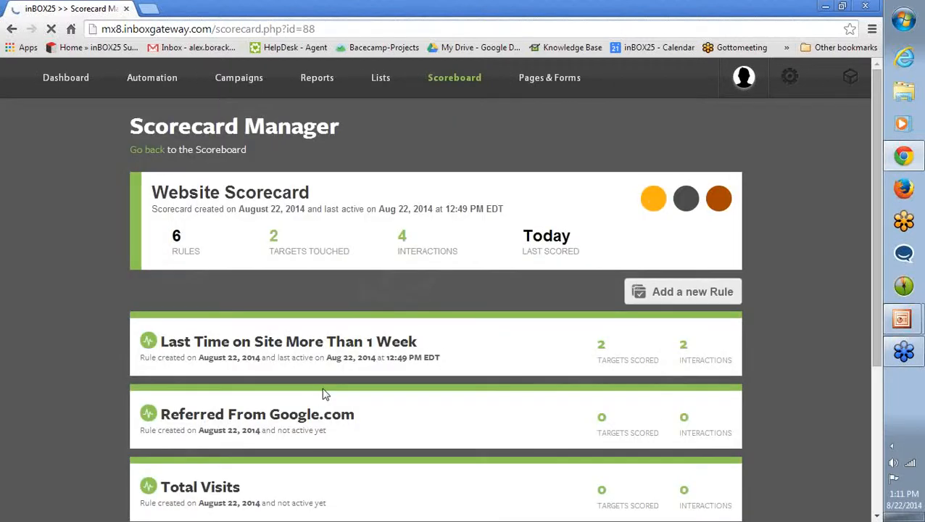
scroll(363, 370, "down", 3)
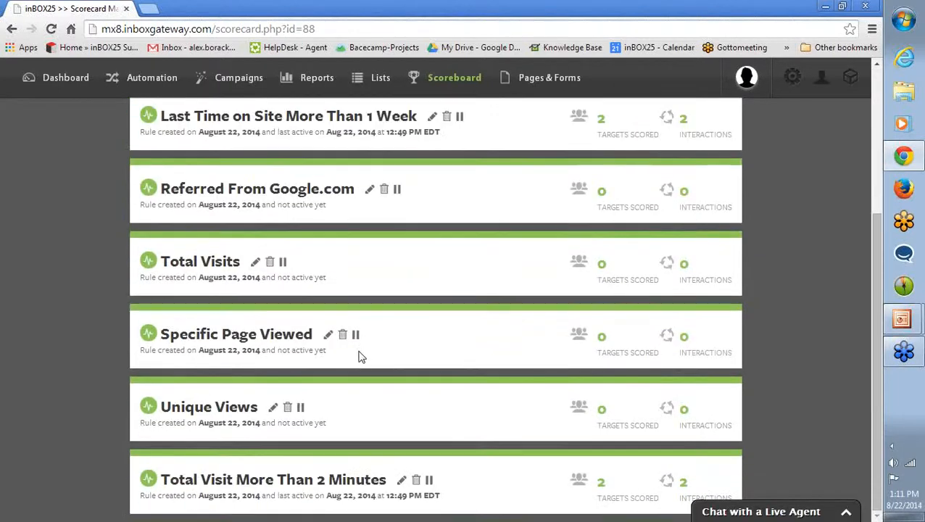
scroll(420, 359, "up", 2)
scroll(413, 363, "down", 2)
scroll(568, 412, "up", 1)
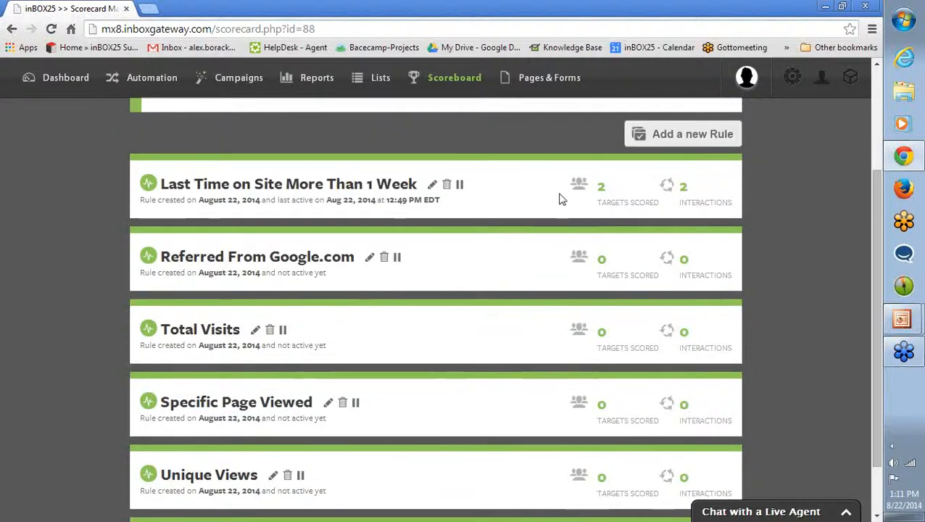
scroll(534, 242, "down", 1)
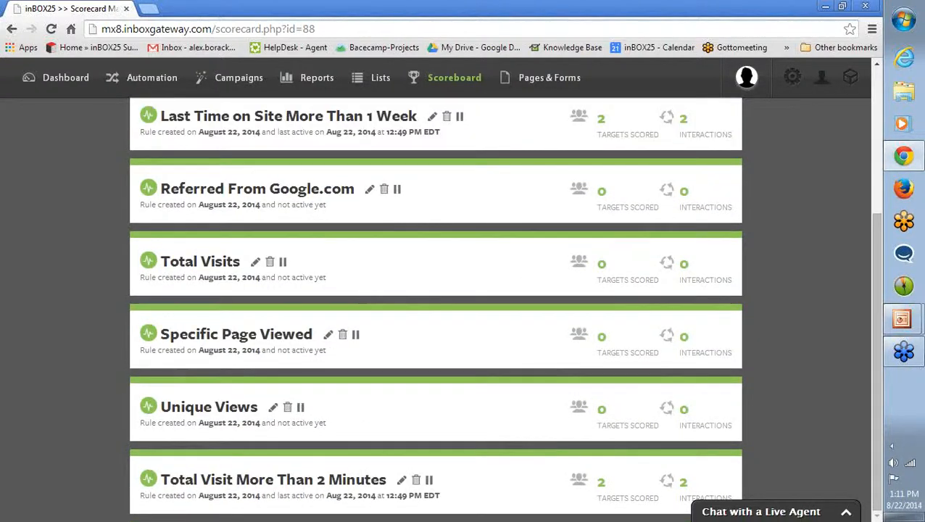
scroll(729, 404, "up", 2)
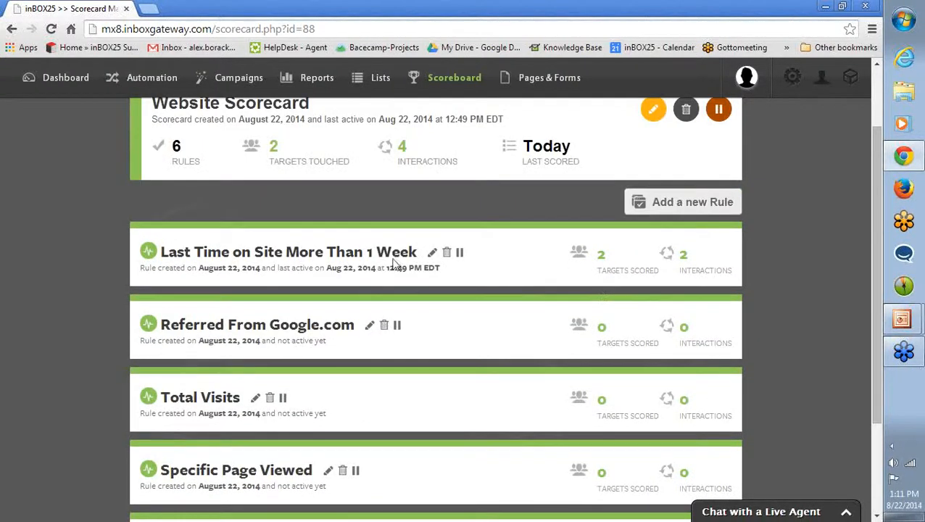
Open the Last Time on Site More Than 1 Week rule, review the available activity types, keep Last Activity, and close the rule.
left_click(433, 254)
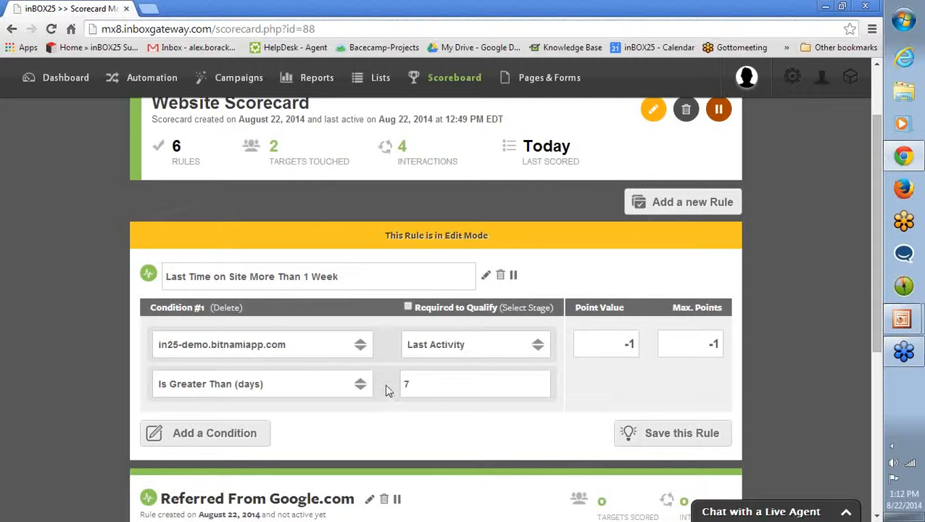
left_click(447, 351)
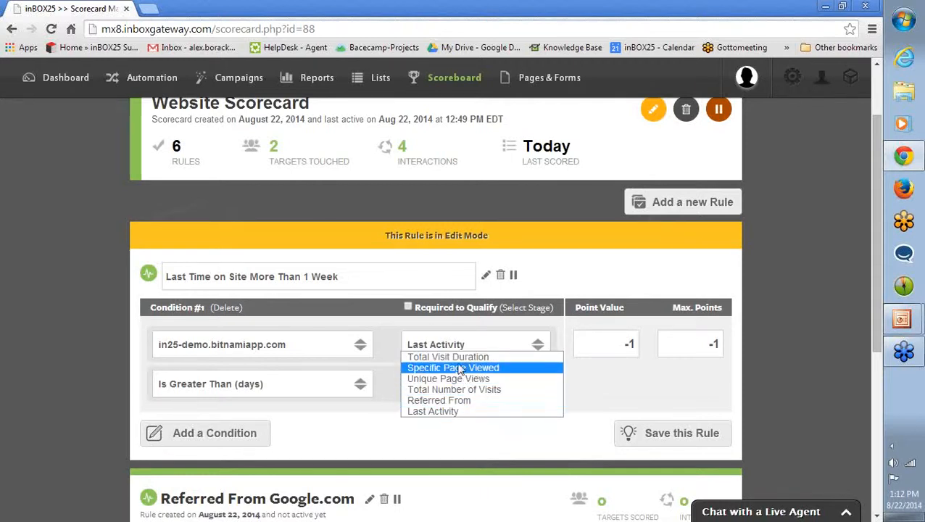
left_click(433, 411)
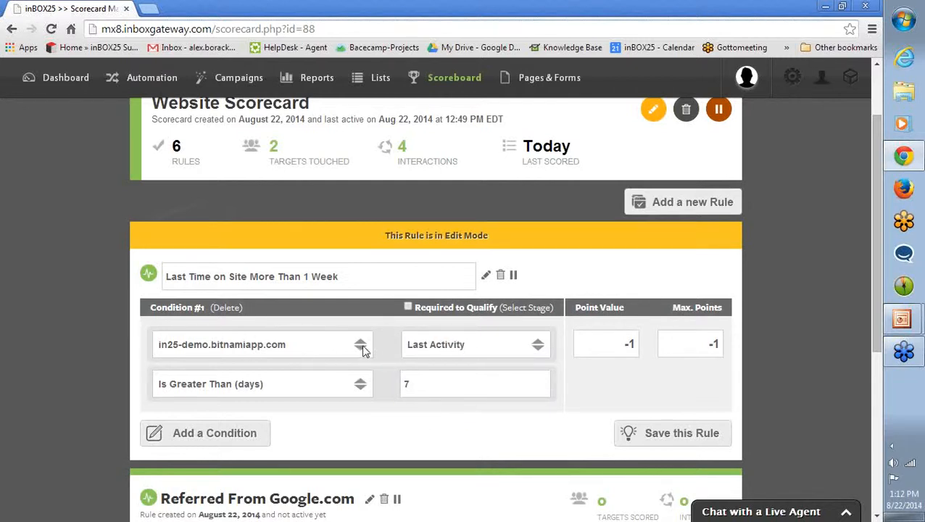
left_click(487, 276)
Set the Total Visit More Than 2 Minutes rule's visit duration condition to greater than 2 minutes and save the rule.
scroll(606, 326, "down", 2)
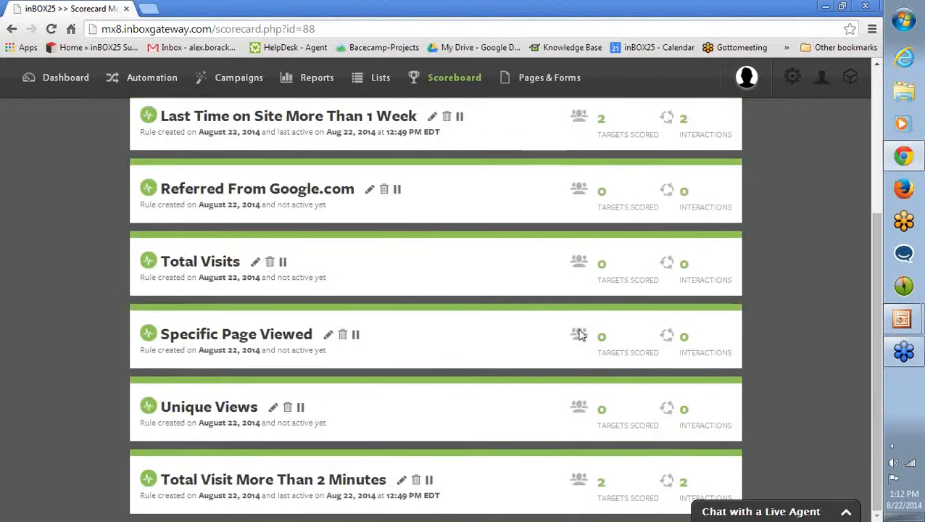
left_click(401, 480)
scroll(488, 435, "down", 2)
scroll(490, 435, "down", 1)
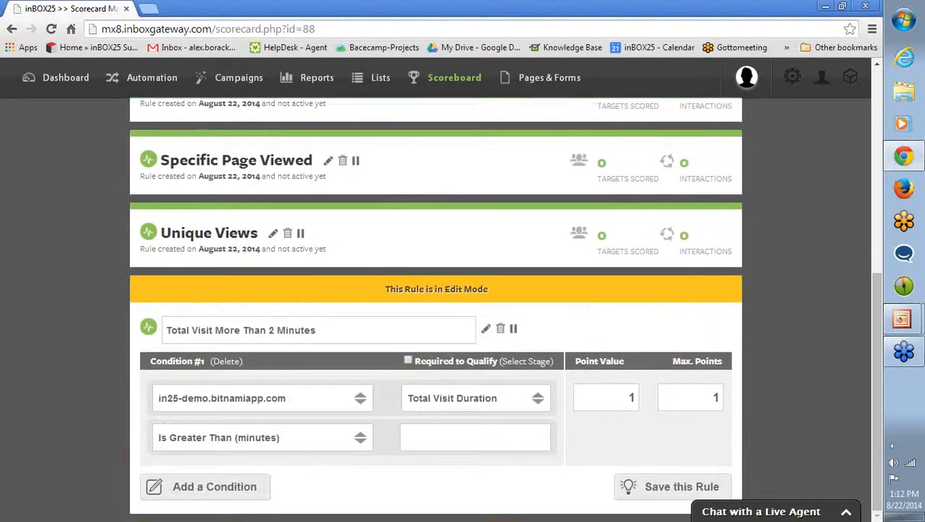
left_click(490, 431)
type("2")
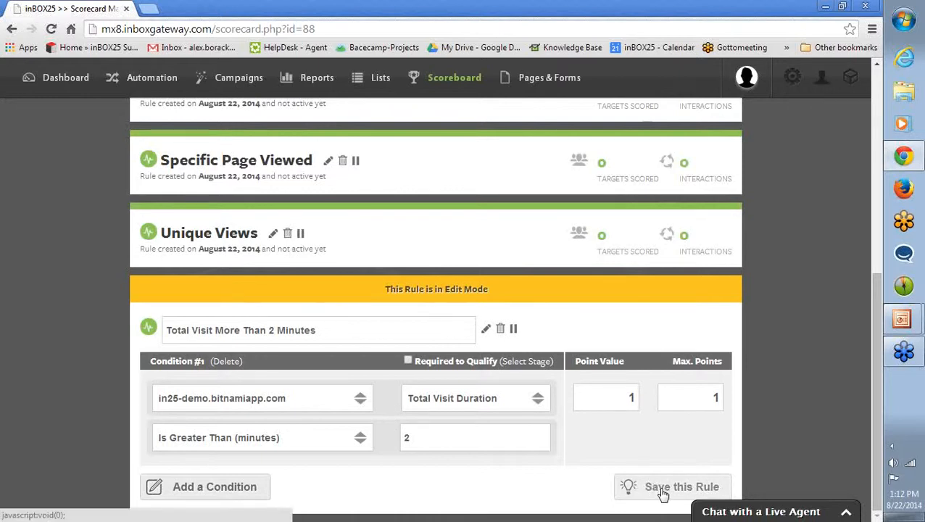
left_click(628, 472)
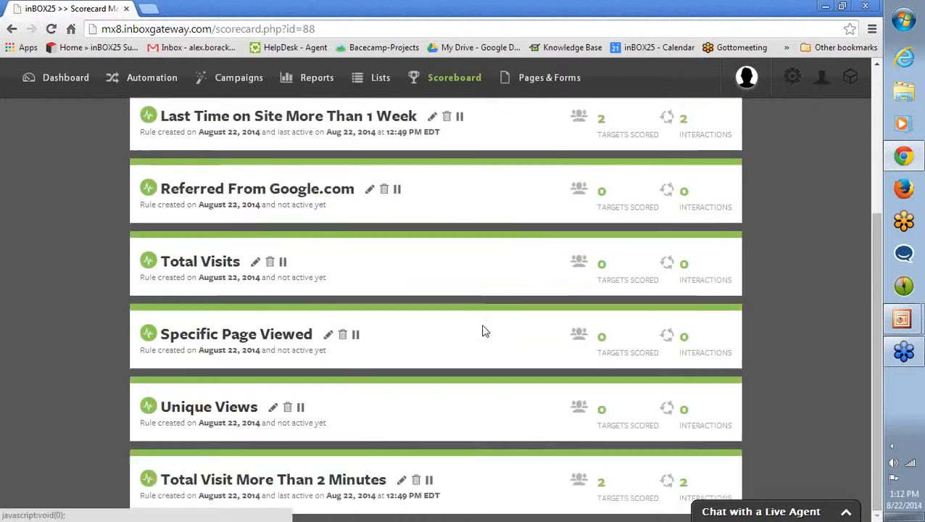
Enter 2 pages as the unique page views threshold in the Unique Views rule and leave edit mode without saving.
left_click(274, 407)
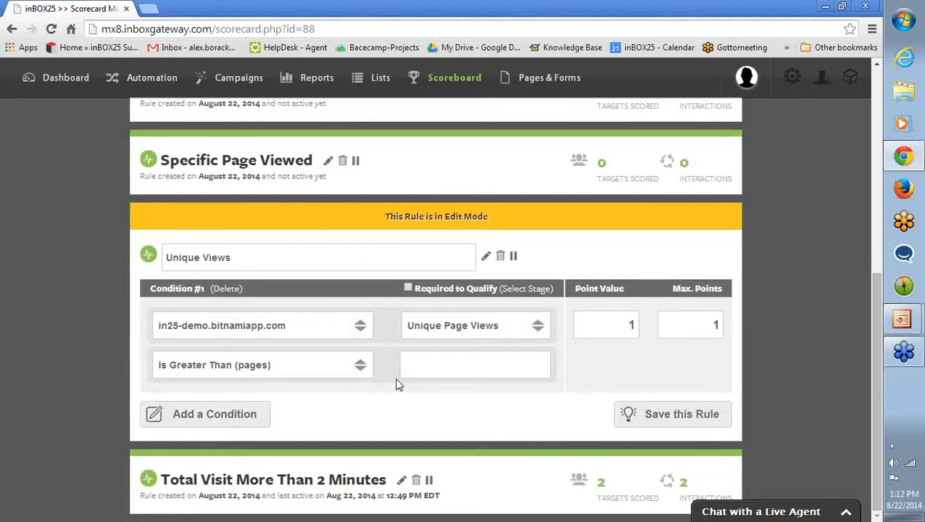
left_click(403, 373)
type("2")
left_click(487, 258)
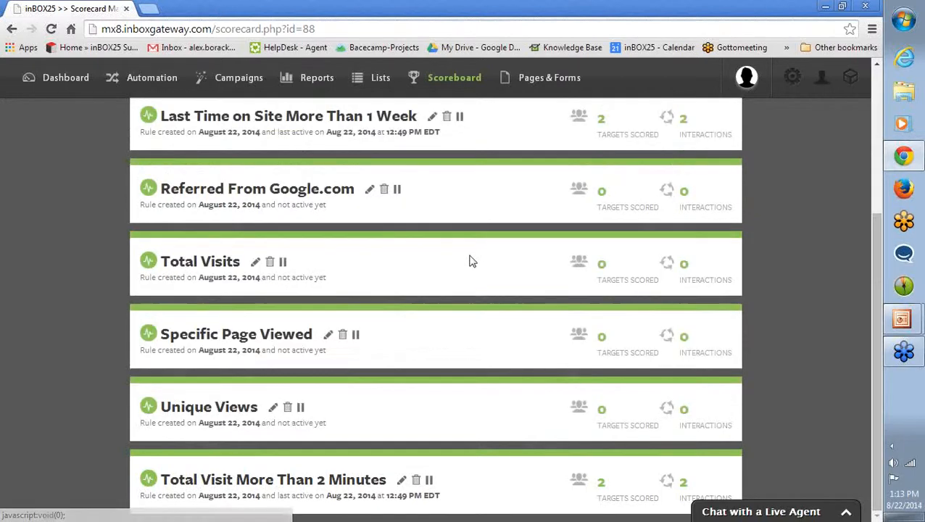
Open the Specific Page Viewed rule, inspect the page address in its condition, and close the rule.
left_click(328, 337)
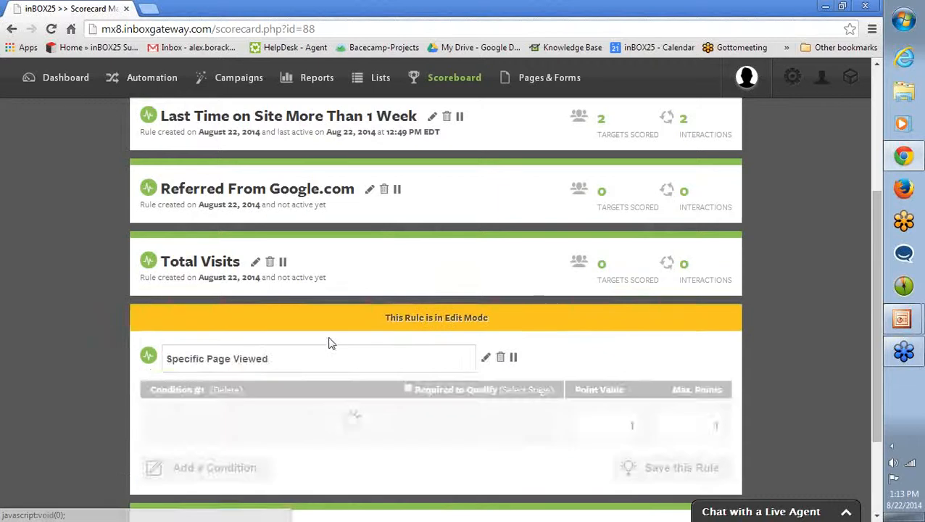
scroll(399, 387, "down", 2)
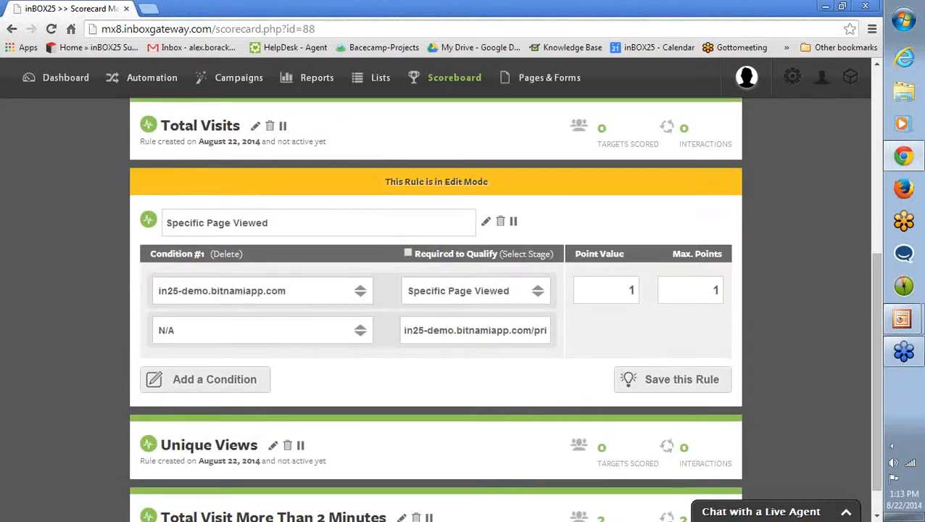
left_click_drag(404, 330, 547, 331)
left_click(390, 364)
left_click(486, 224)
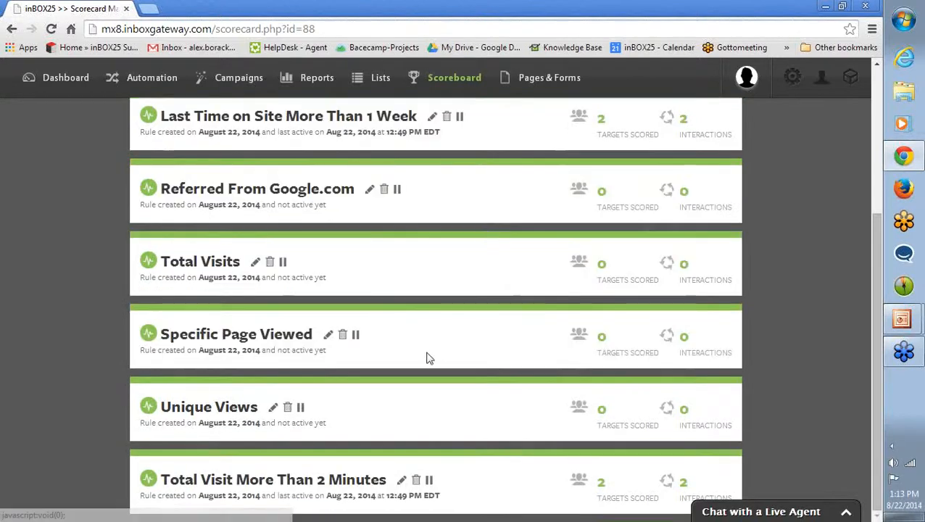
Open the Total Visits rule, review its condition on the number of visits, and save the rule.
scroll(426, 359, "up", 1)
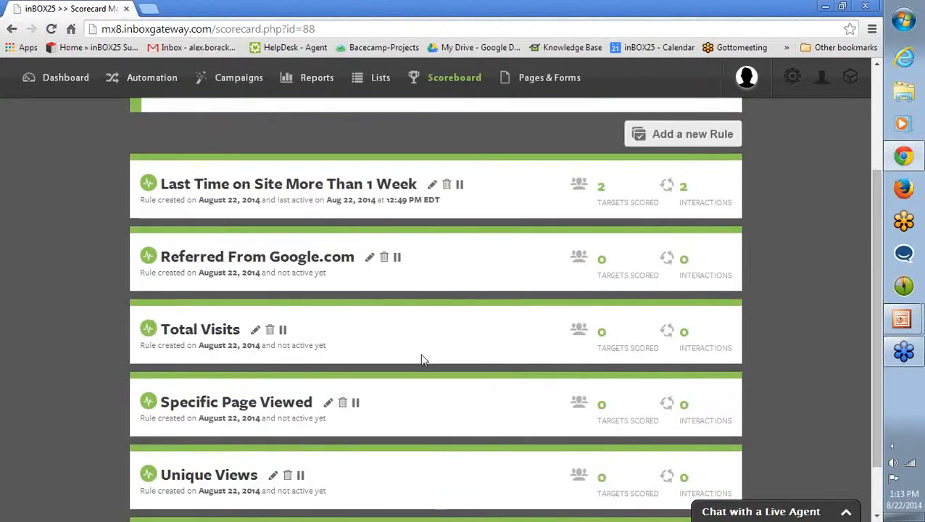
left_click(255, 331)
scroll(391, 382, "down", 1)
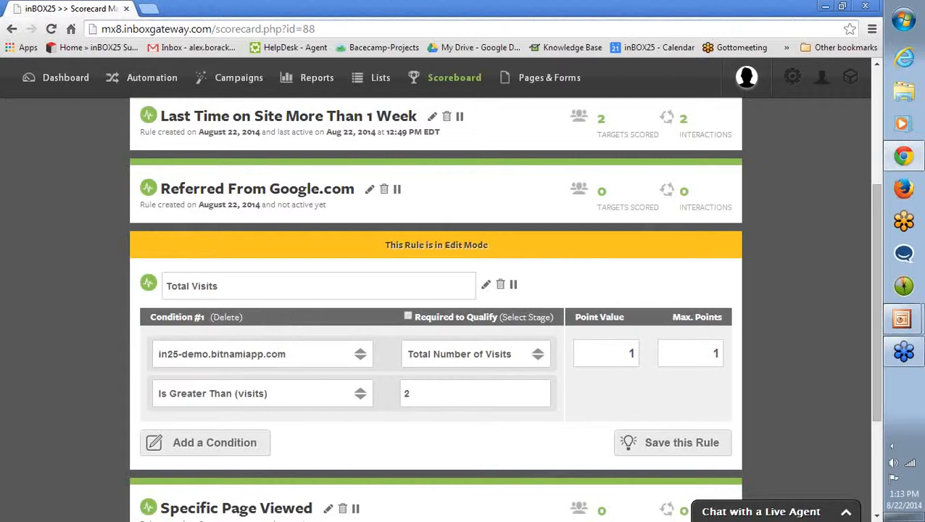
left_click(651, 450)
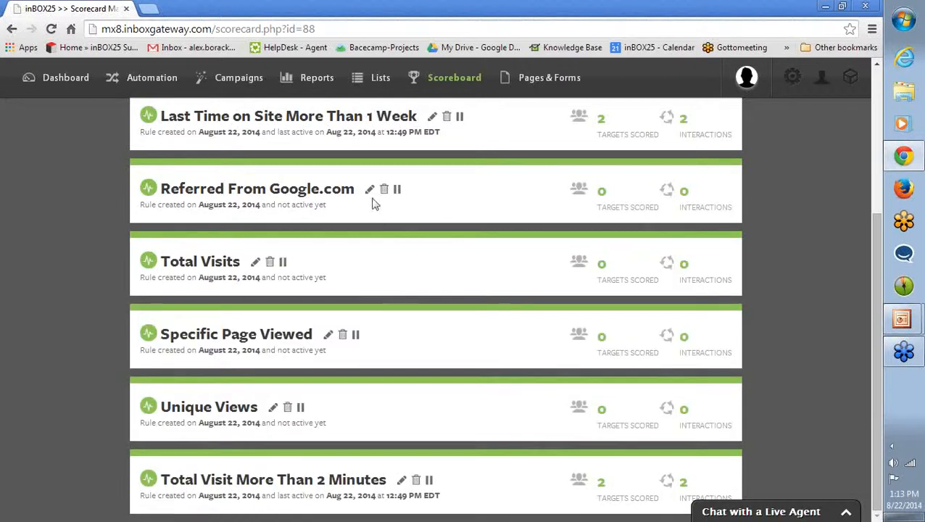
Examine the referrer condition of the Referred From Google.com rule, close it, and look over the scorecard summary and rules.
left_click(370, 190)
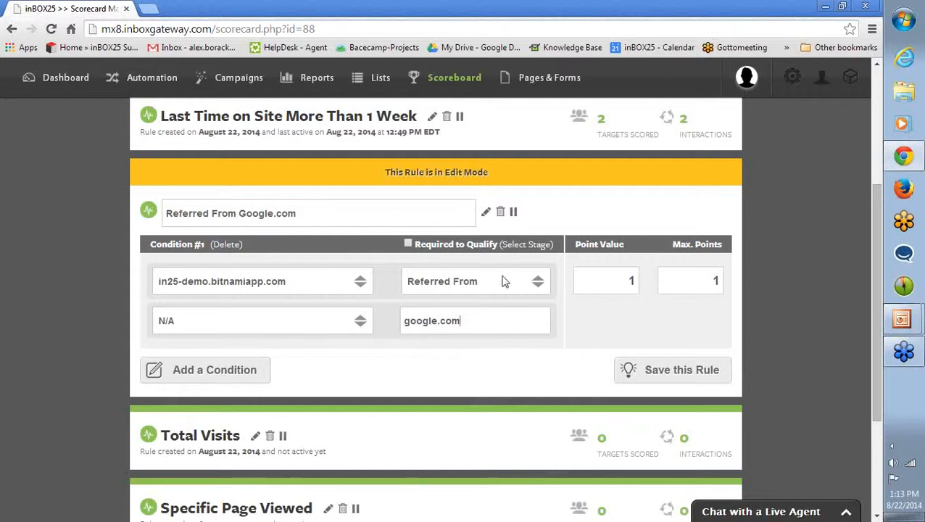
left_click(486, 212)
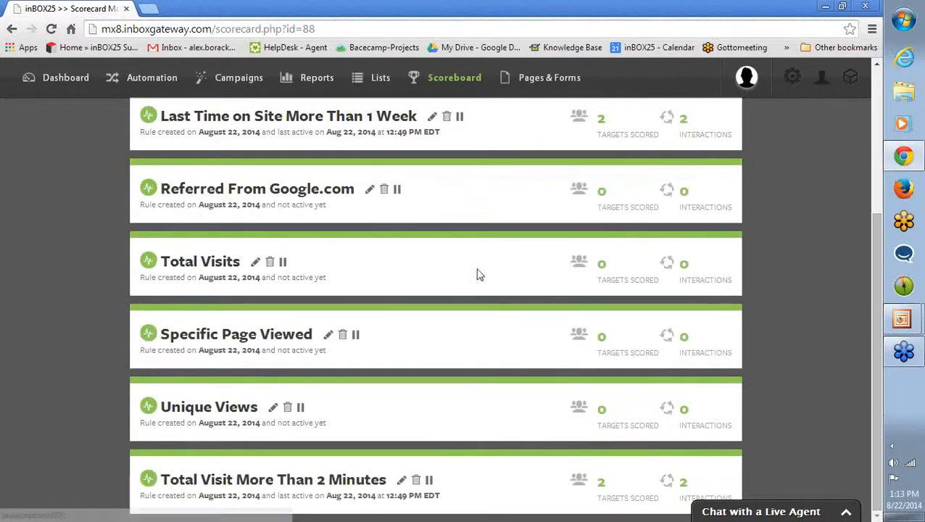
scroll(479, 273, "up", 2)
scroll(515, 328, "up", 1)
scroll(489, 334, "down", 1)
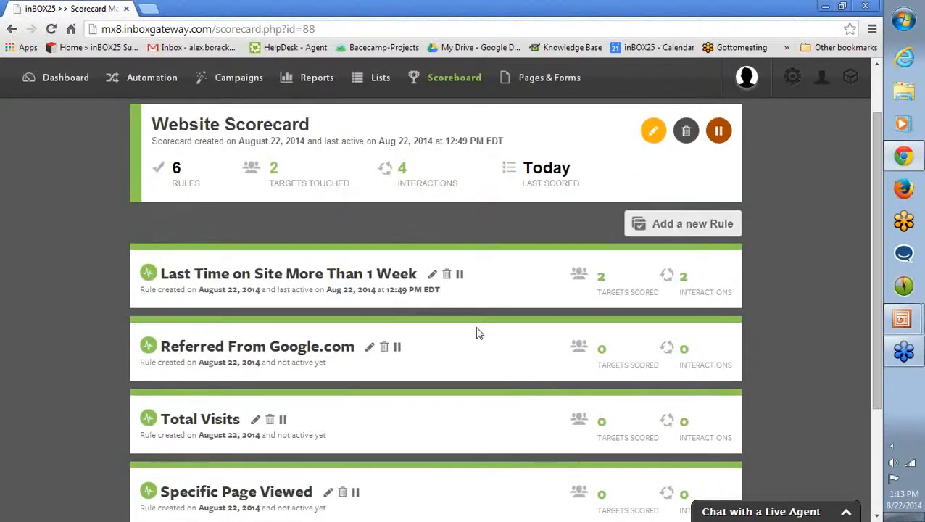
scroll(478, 332, "up", 1)
scroll(477, 337, "down", 1)
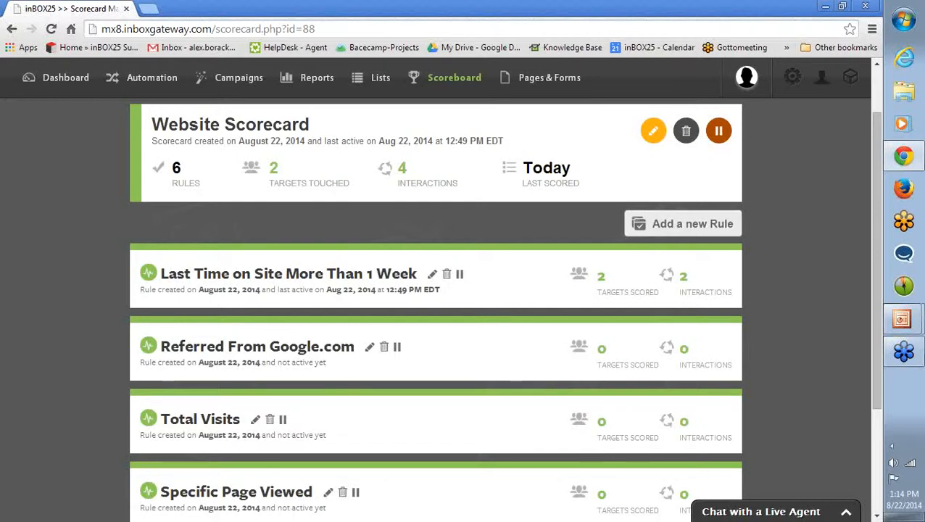
Go to the automated campaigns and open the Unique Visitors automation for editing.
left_click(157, 79)
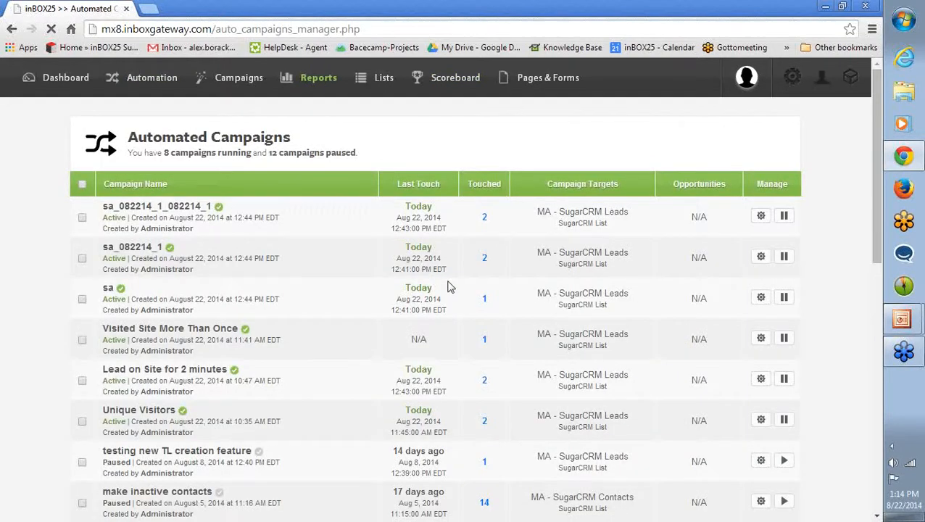
scroll(472, 305, "down", 2)
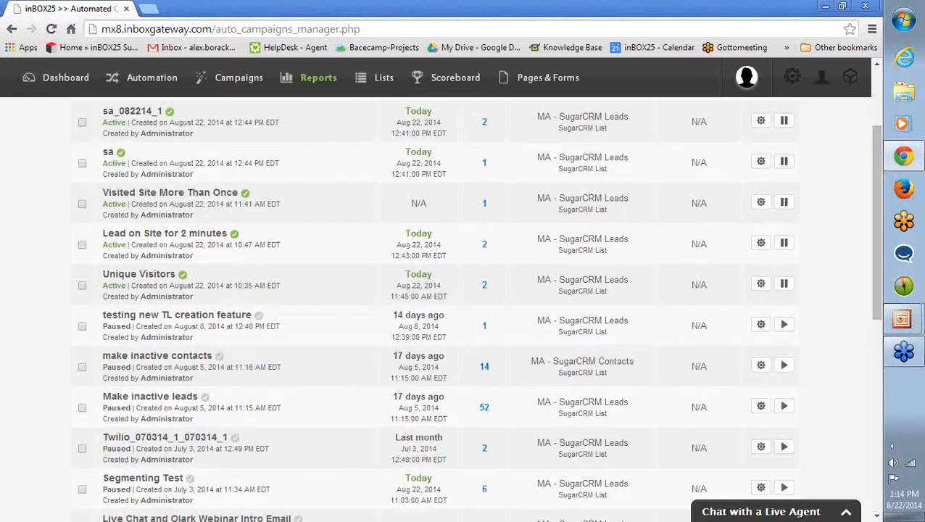
left_click(759, 284)
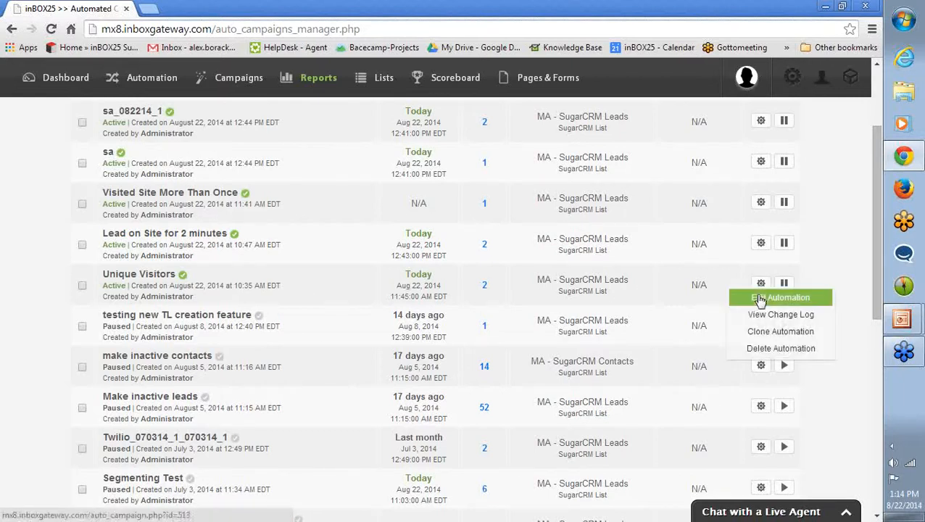
left_click(761, 299)
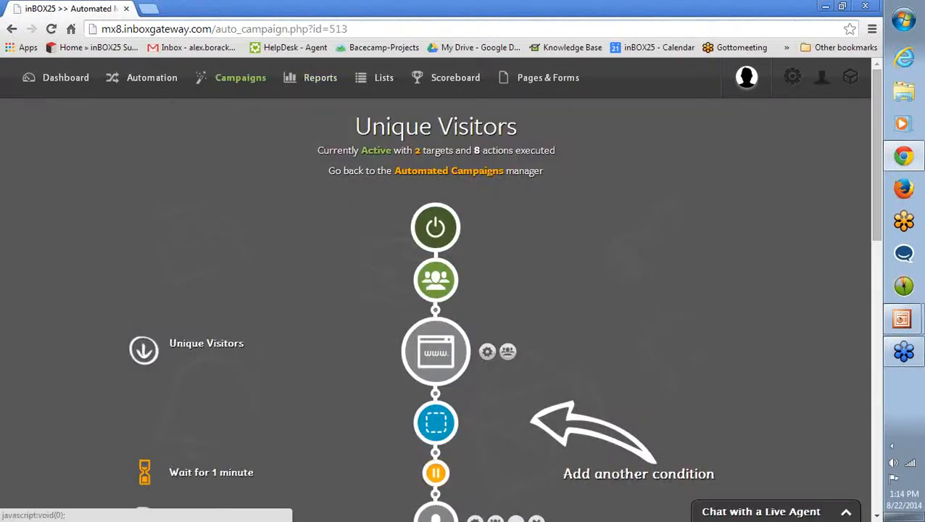
Review the Unique Visitors campaign's target settings and its unique page views condition, closing both without changes.
left_click(427, 284)
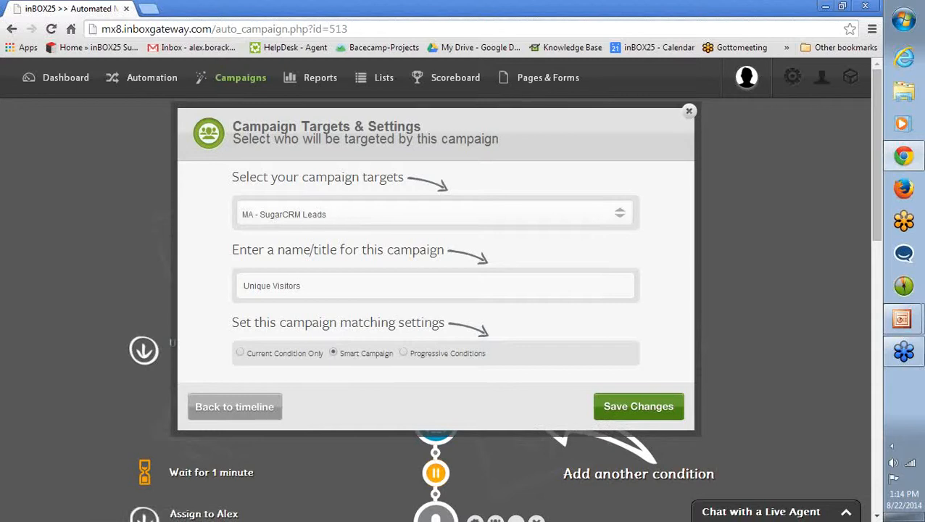
left_click(689, 111)
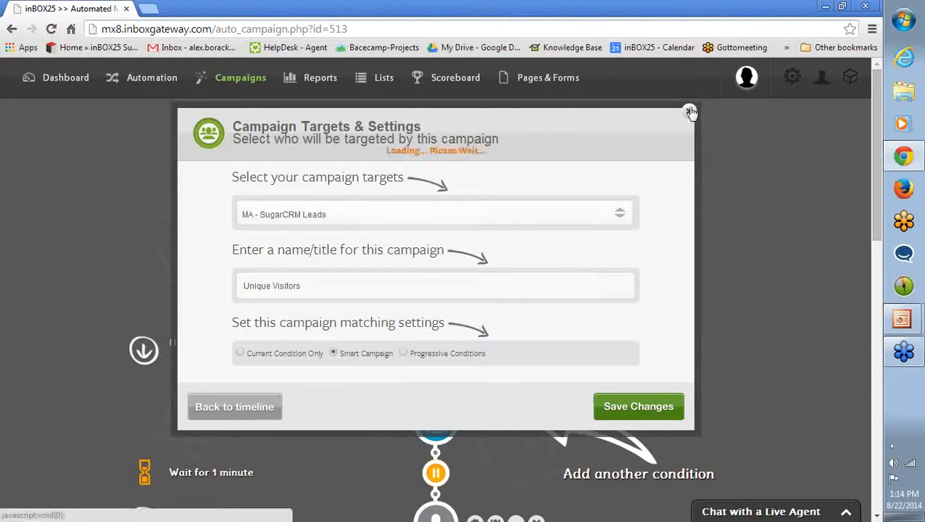
scroll(435, 254, "down", 2)
left_click(487, 215)
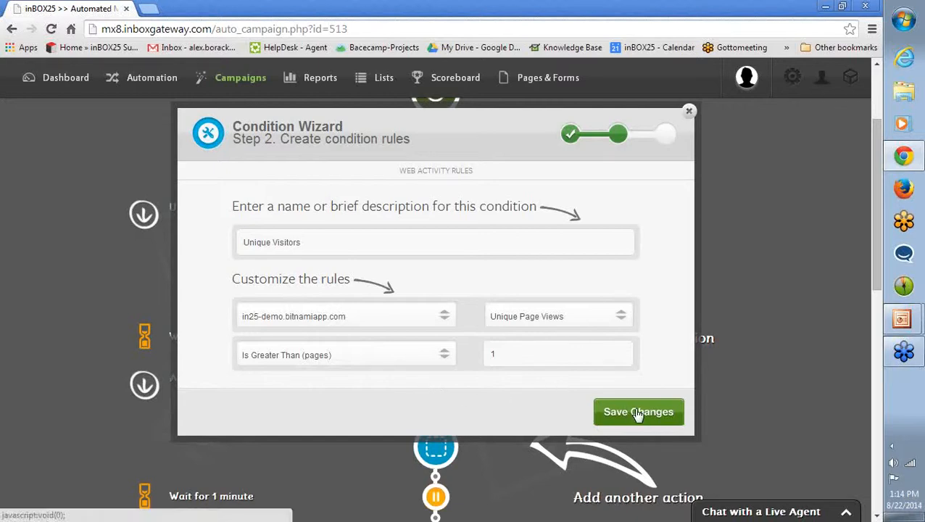
left_click(689, 112)
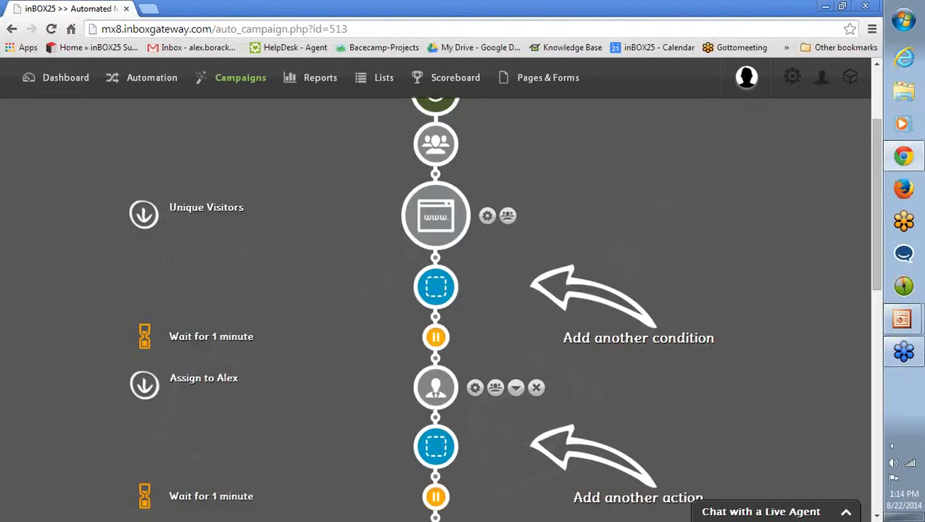
Examine the assignment, alert and tag actions in the Unique Visitors timeline, including the wait times between them.
scroll(666, 328, "down", 2)
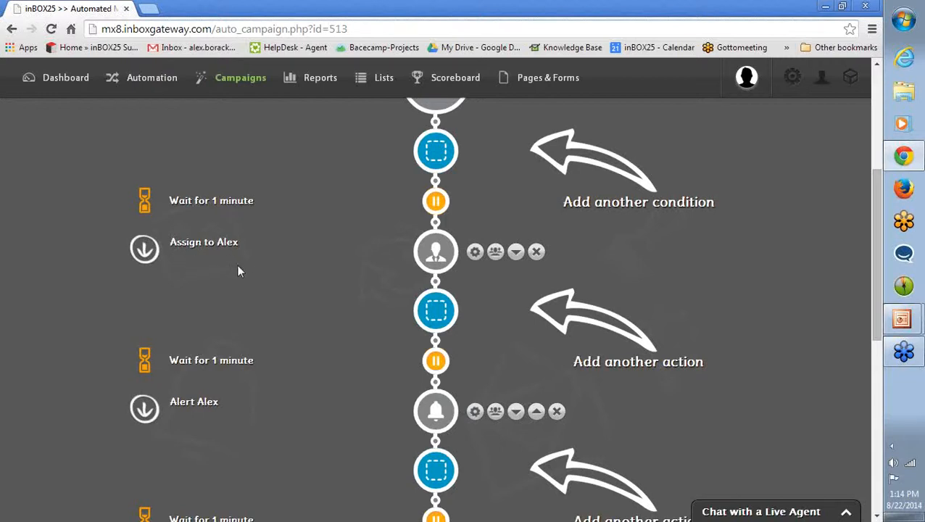
scroll(283, 292, "down", 1)
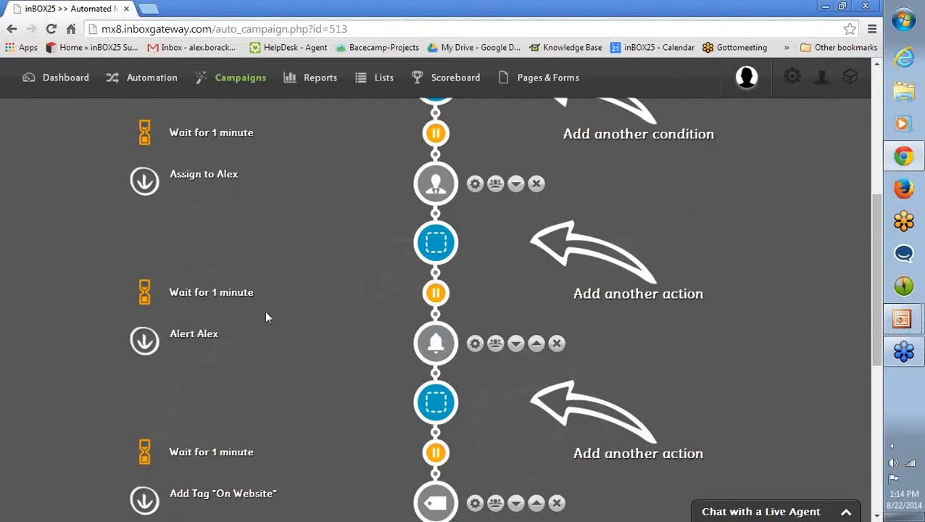
scroll(359, 347, "down", 2)
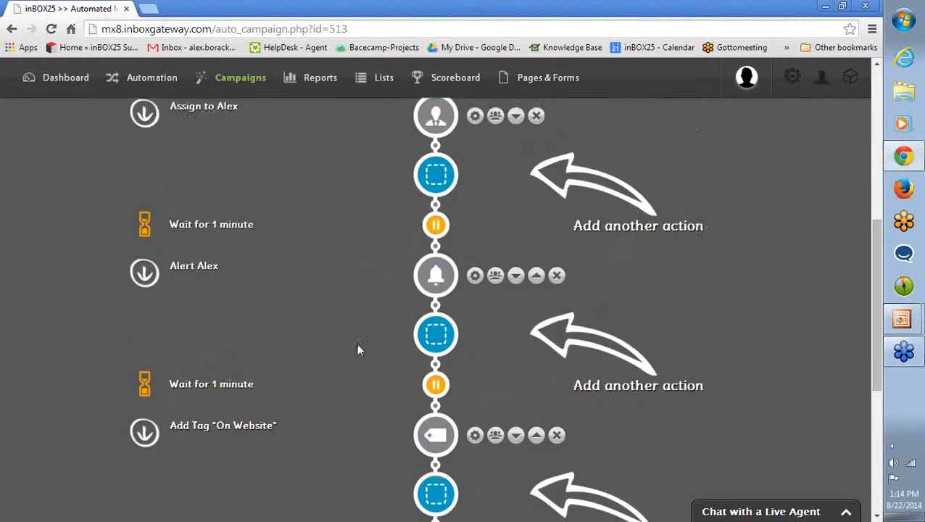
Examine the rules of the Add Tag "On Website" and Move to Active Leads actions in the timeline, closing each one.
scroll(327, 359, "down", 2)
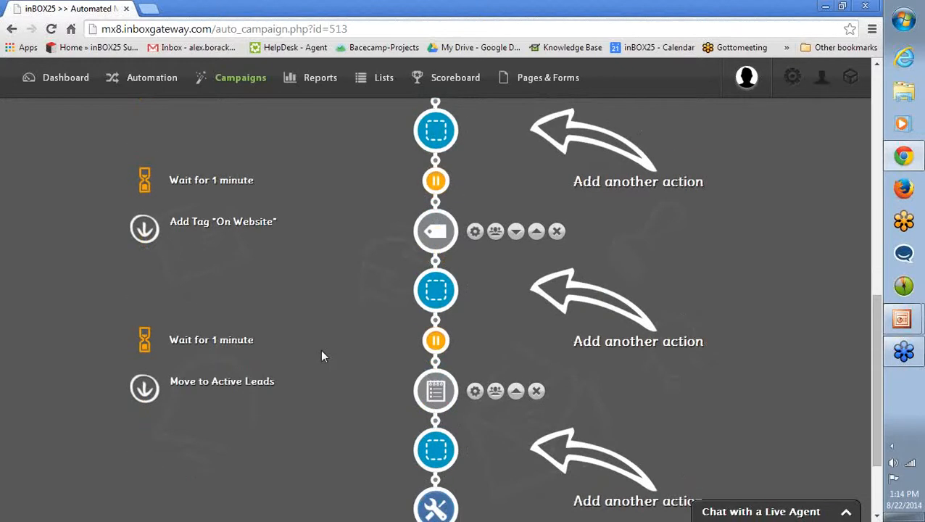
left_click(474, 231)
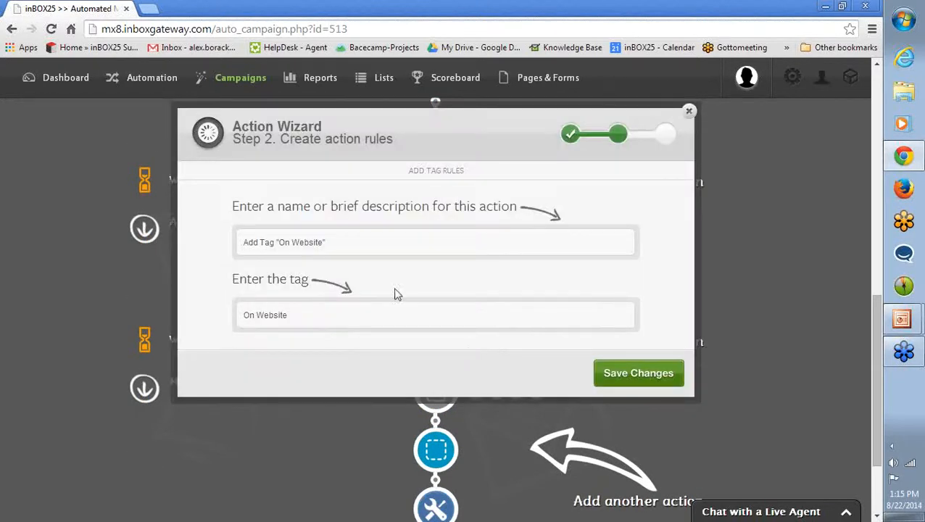
left_click(689, 111)
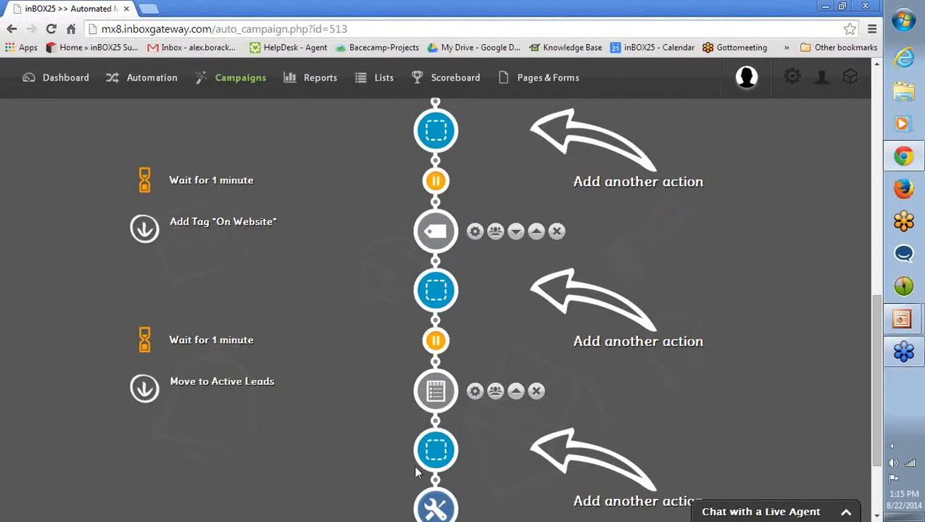
scroll(251, 409, "down", 1)
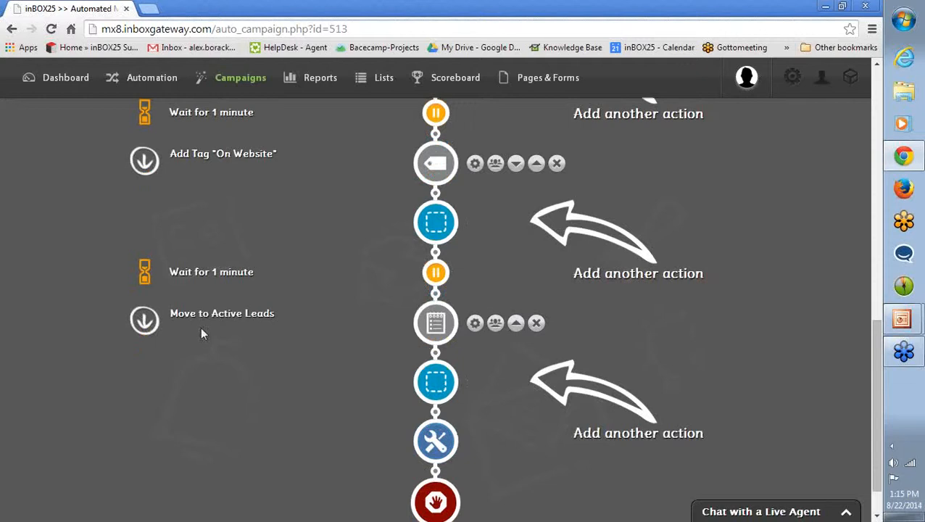
left_click(475, 324)
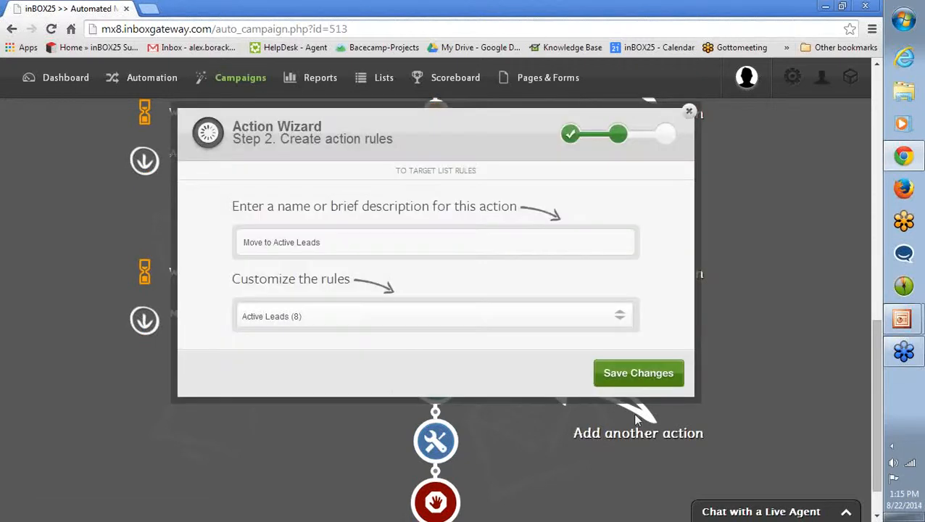
left_click(689, 115)
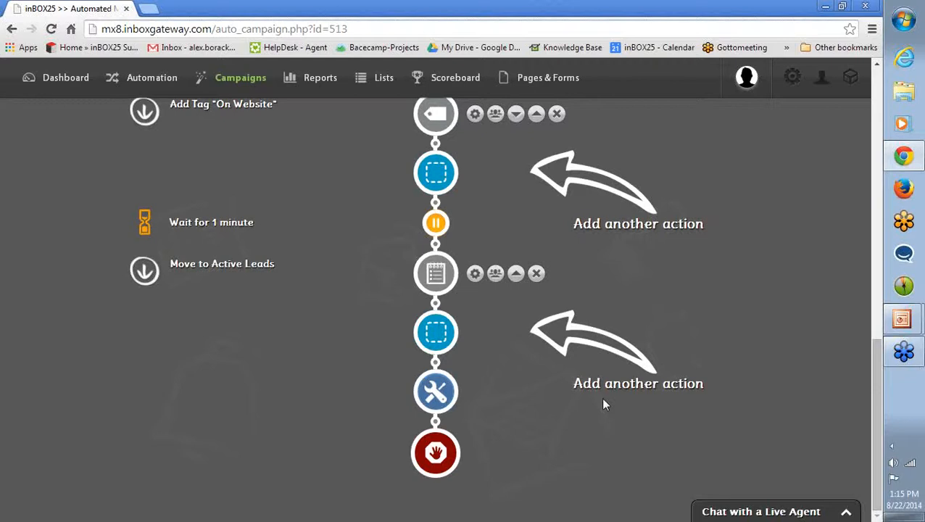
Return to the automated campaigns manager and open the Lead on Site for 2 minutes automation for editing.
scroll(603, 399, "up", 6)
scroll(606, 404, "up", 4)
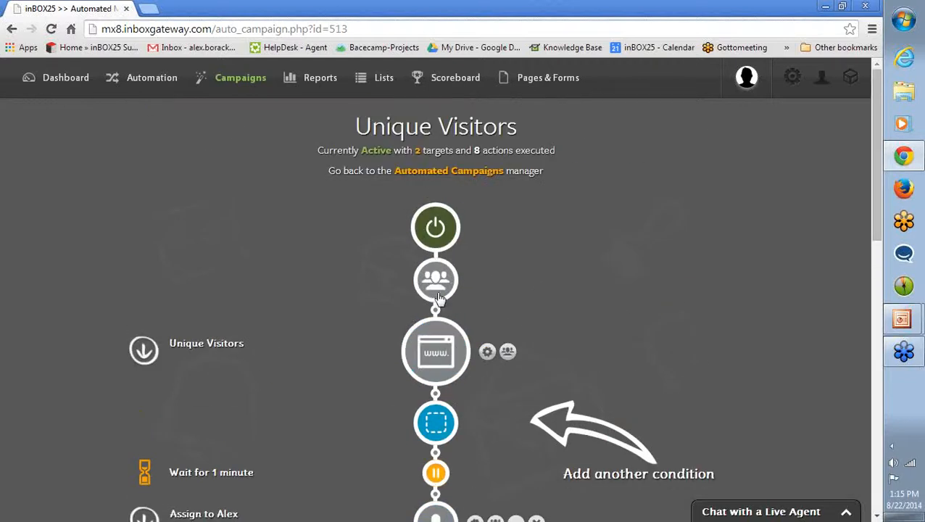
left_click(430, 172)
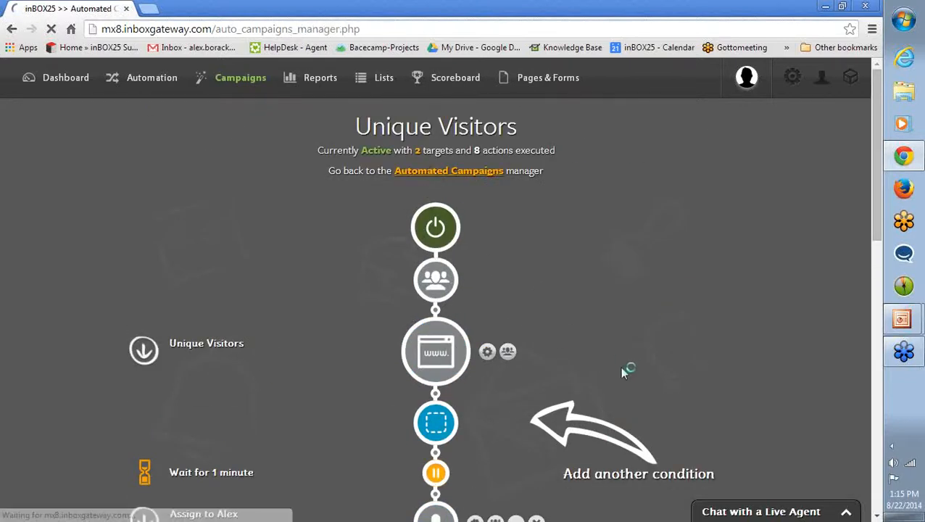
scroll(187, 312, "down", 2)
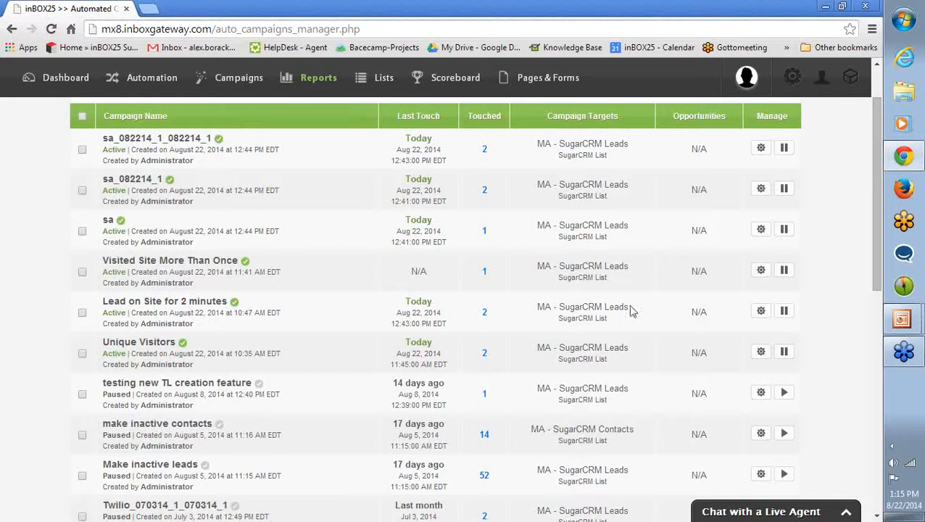
left_click(761, 312)
left_click(769, 323)
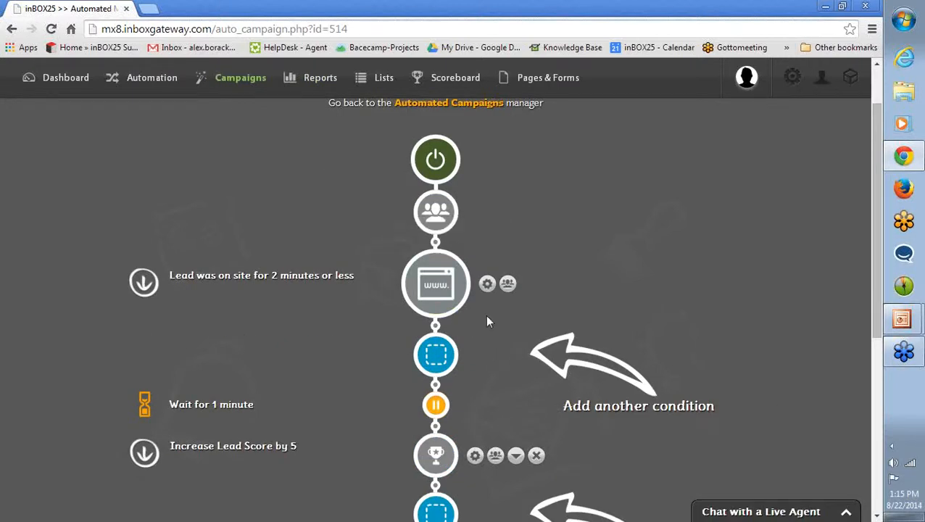
Review and save the campaign's visit duration condition, and examine the rules of its New Opportunity action.
left_click(487, 284)
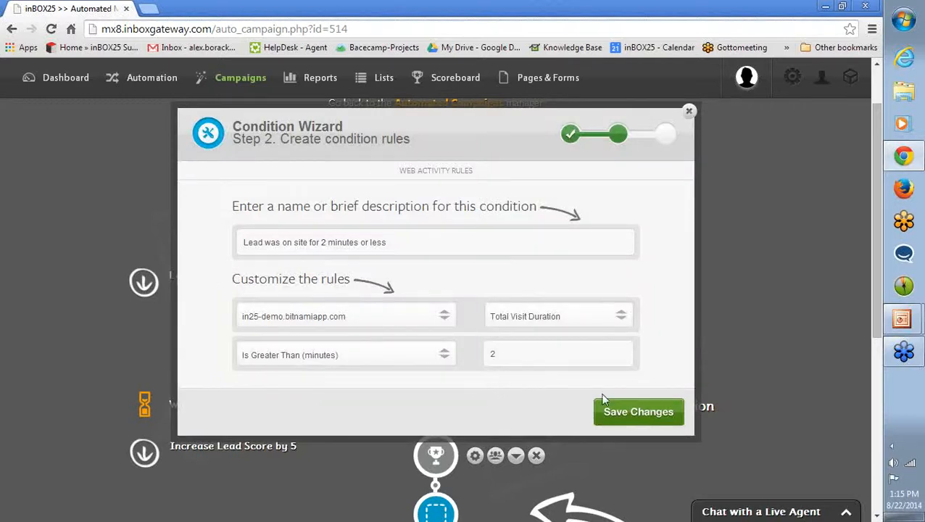
left_click(622, 413)
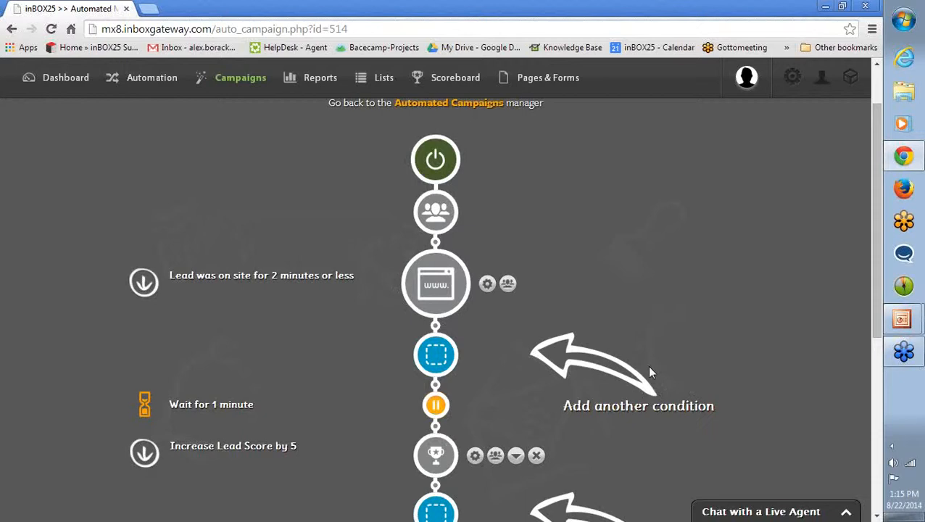
scroll(648, 370, "down", 2)
scroll(649, 374, "down", 1)
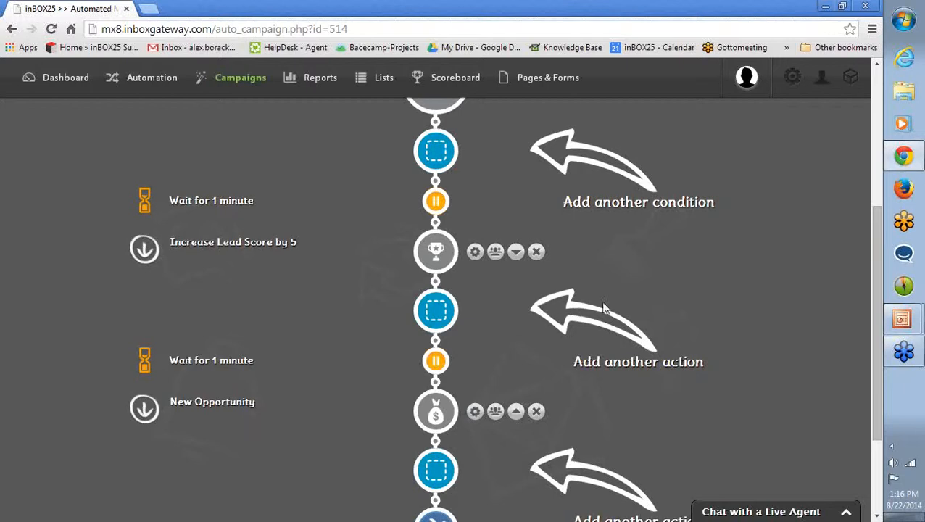
scroll(606, 309, "down", 2)
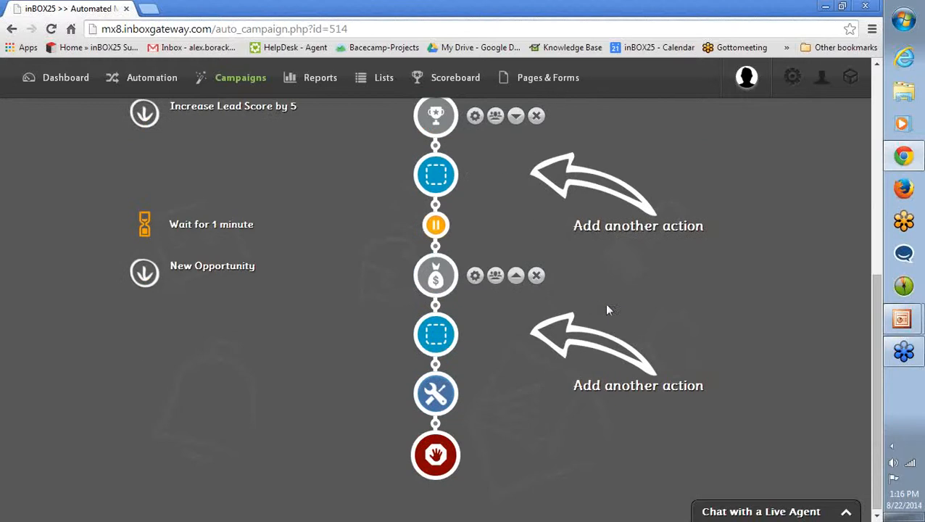
left_click(476, 285)
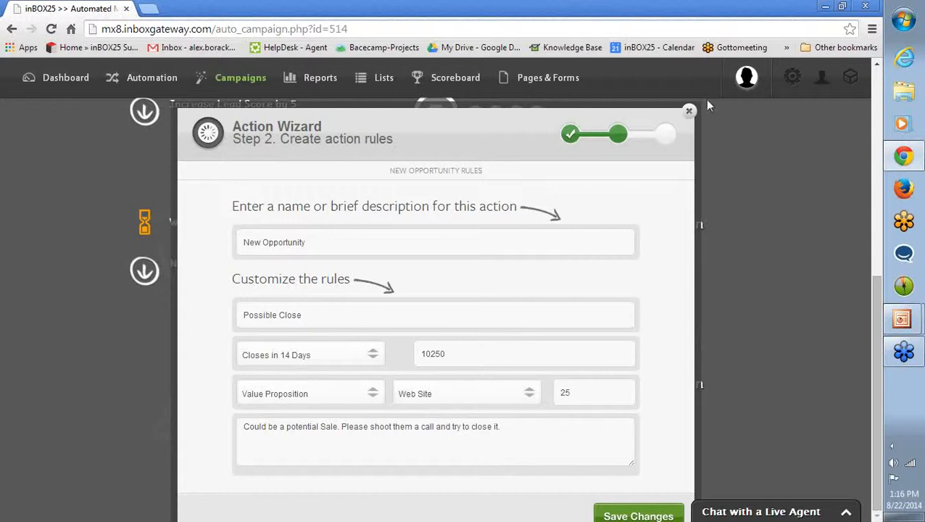
left_click(690, 110)
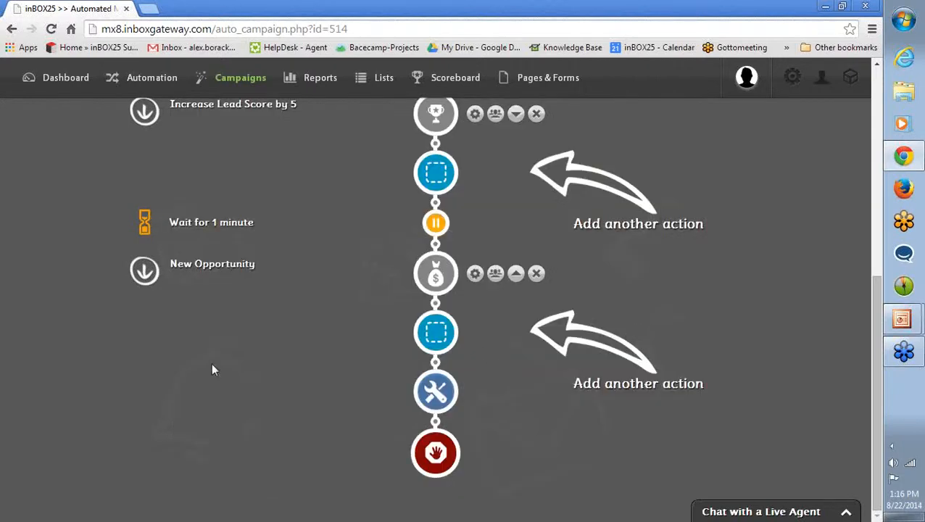
Go back to the automated campaigns and open the Visited Site More Than Once automation for editing.
scroll(172, 366, "up", 2)
left_click(149, 80)
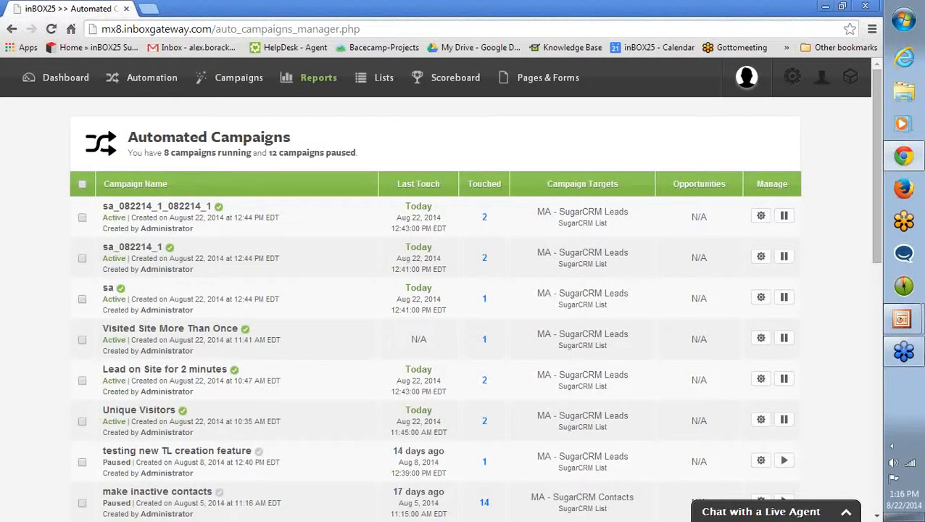
left_click(761, 339)
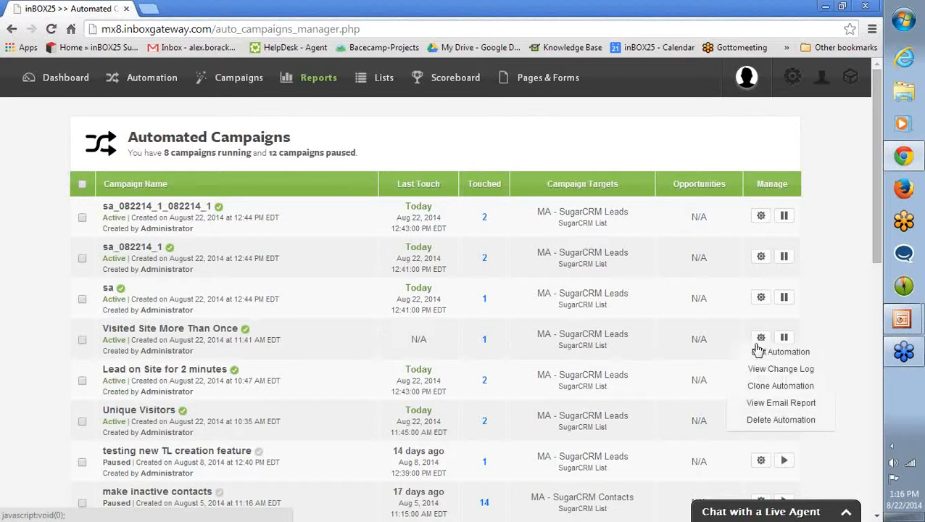
left_click(760, 352)
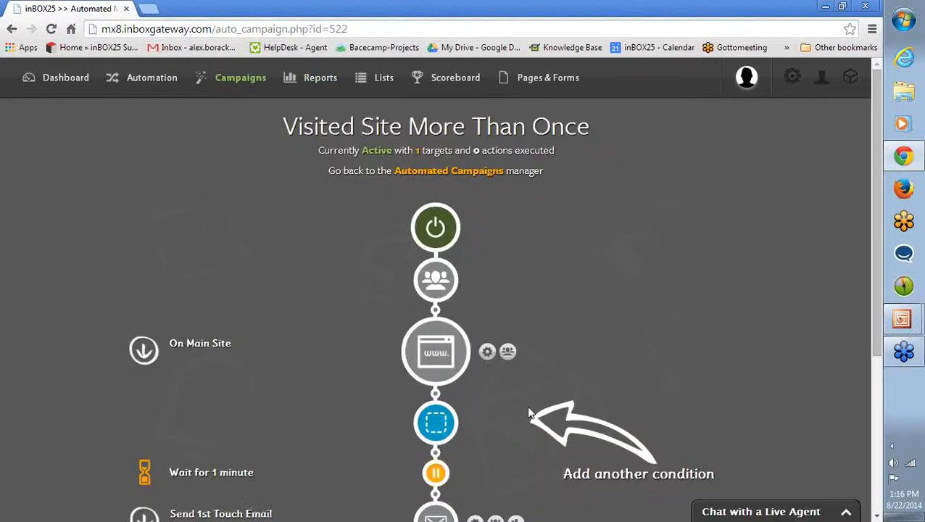
Review and save the On Main Site condition, and examine the email rules of the Send 1st Touch Email action.
left_click(487, 352)
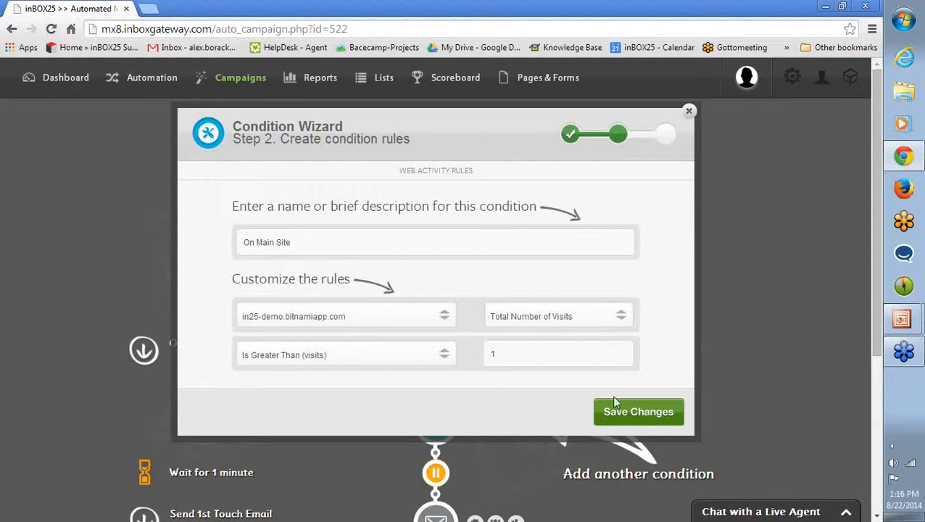
left_click(635, 413)
scroll(690, 357, "down", 3)
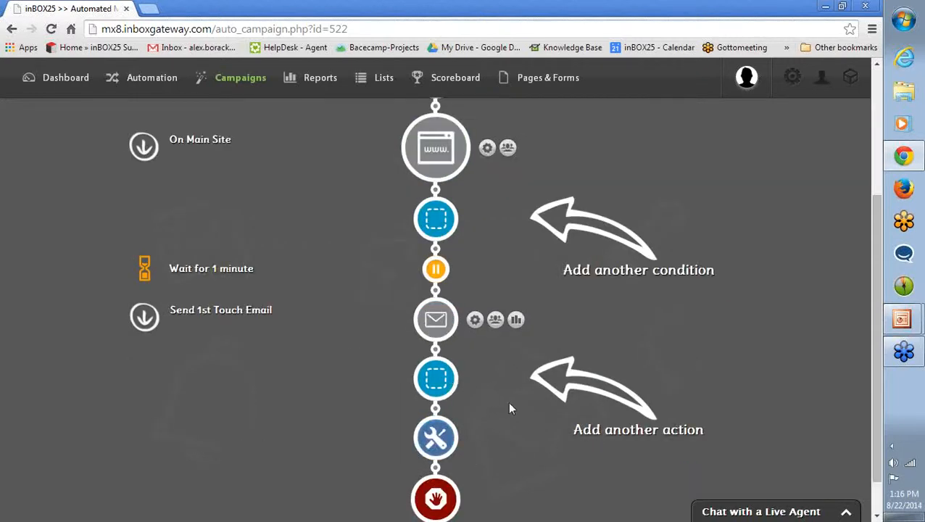
left_click(476, 320)
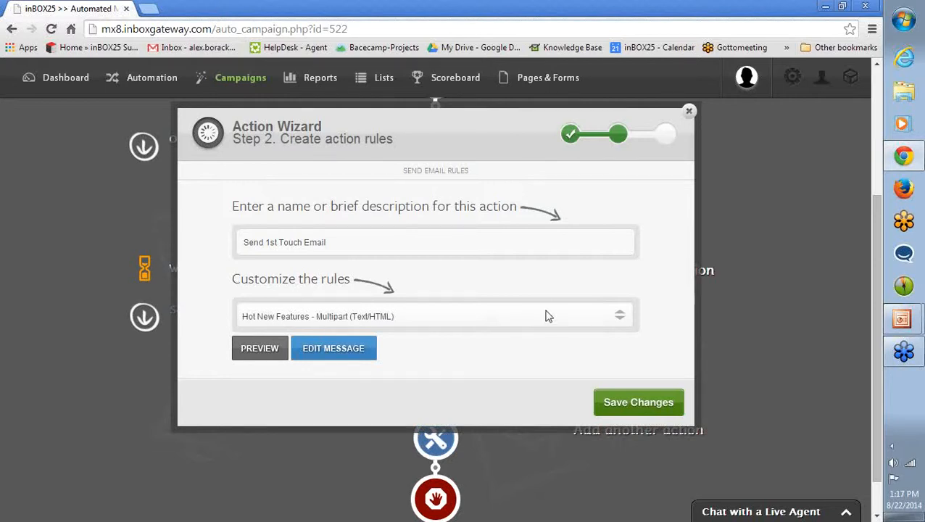
left_click(689, 111)
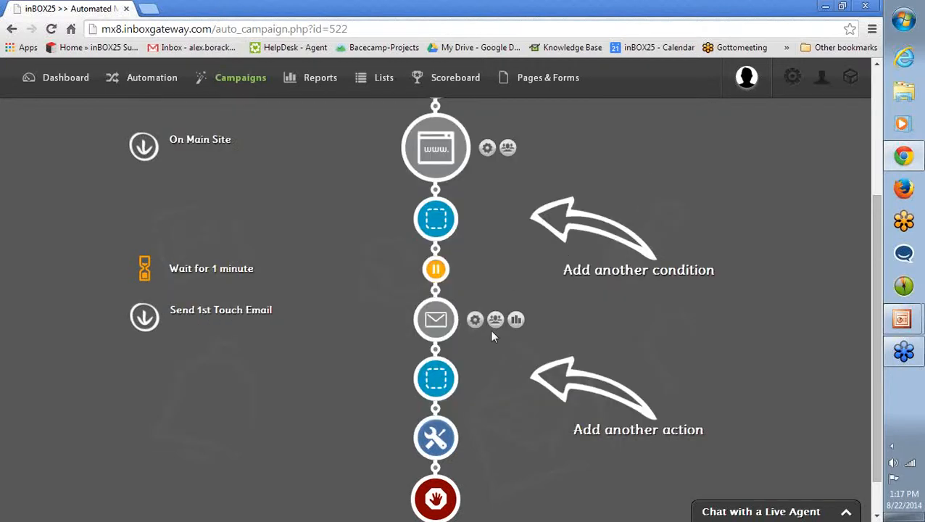
Return to the automated campaigns list and add a new automated campaign.
scroll(477, 351, "up", 3)
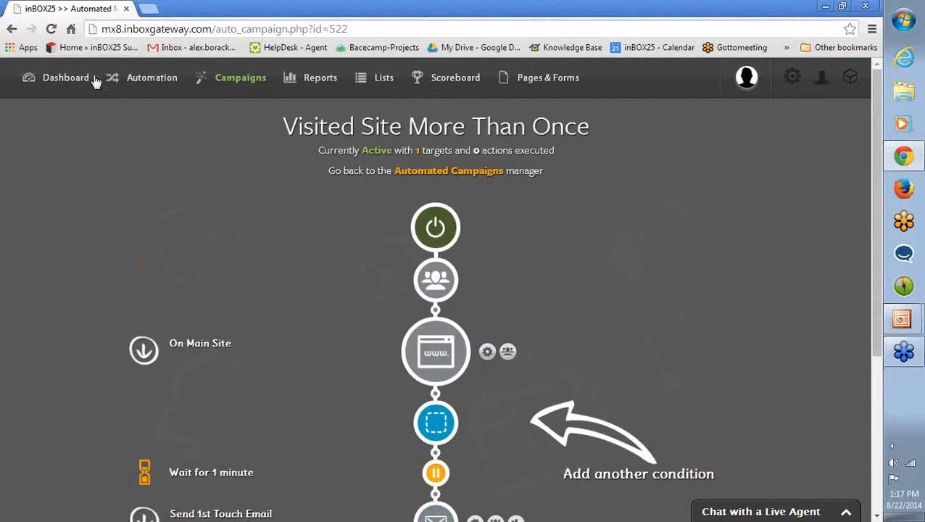
left_click(140, 77)
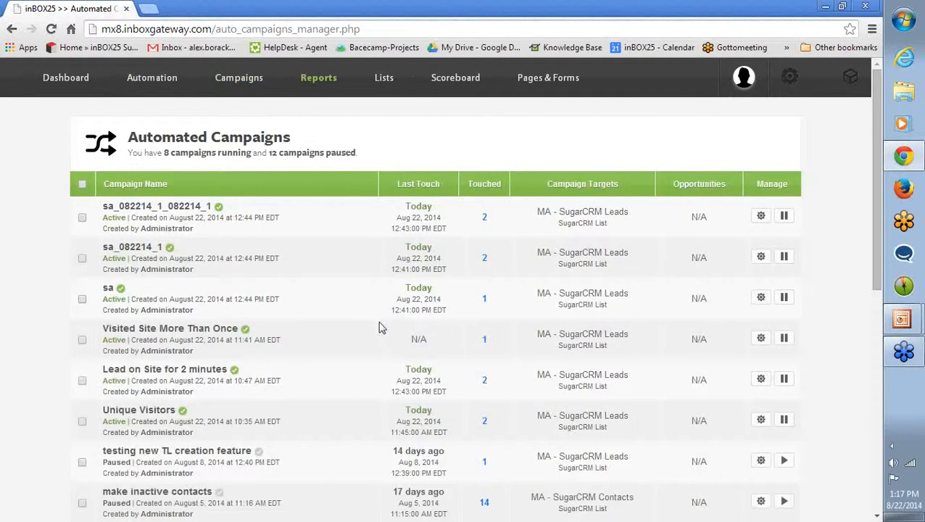
scroll(374, 361, "down", 8)
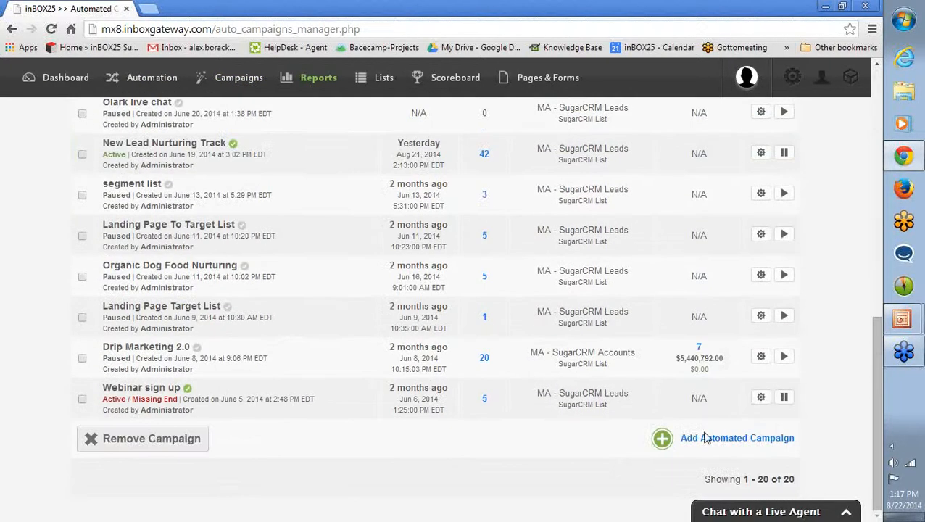
left_click(721, 440)
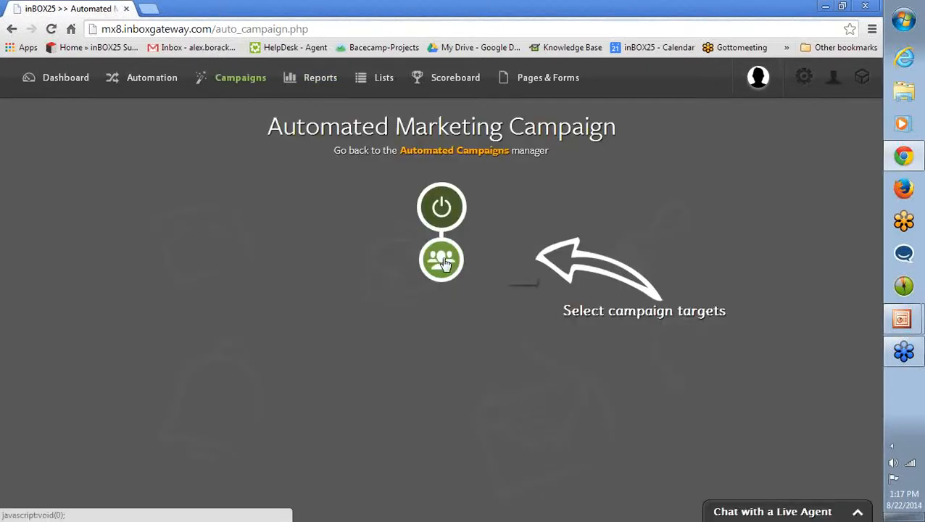
Target the new campaign at the MA - SugarCRM Leads list and name it "Record Last Active 7 Days Ago".
left_click(445, 263)
left_click(365, 208)
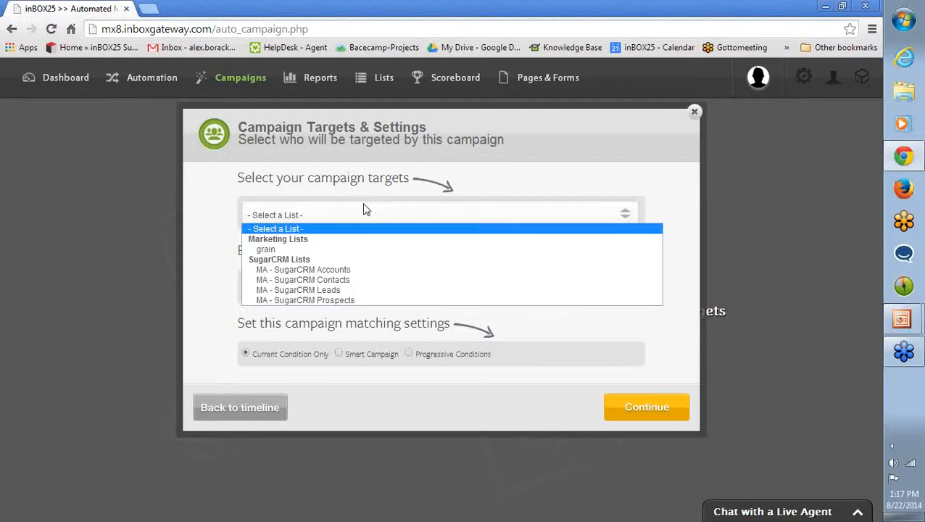
left_click(329, 291)
left_click(329, 293)
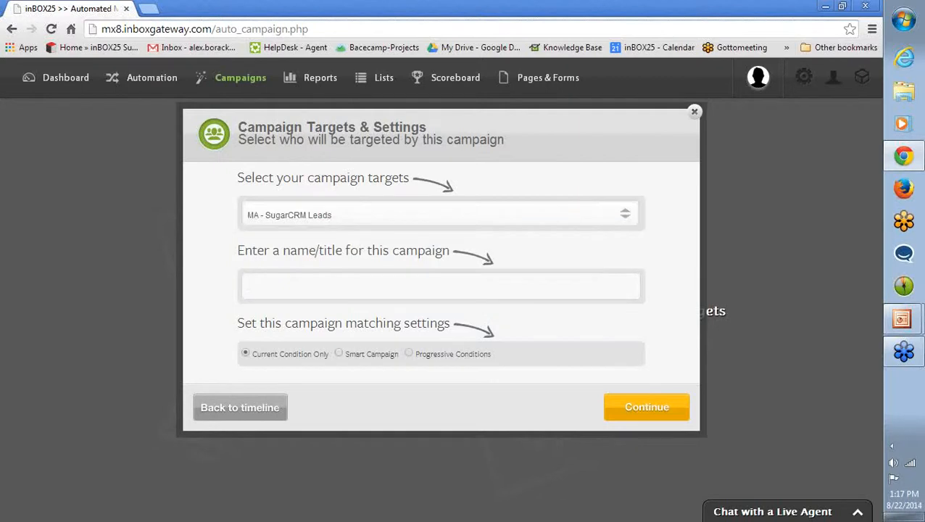
type("Record Last Active 7 Days Ago")
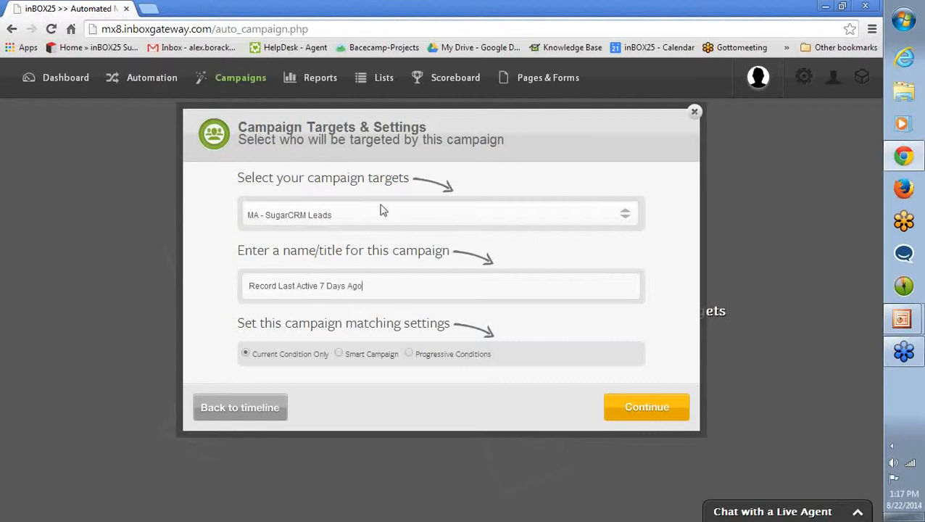
Set the campaign's matching to Smart Campaign and continue to the condition selection.
left_click(339, 354)
mouse_move(251, 354)
left_mouse_down()
mouse_move(311, 354)
mouse_move(255, 357)
left_mouse_up()
left_click(306, 364)
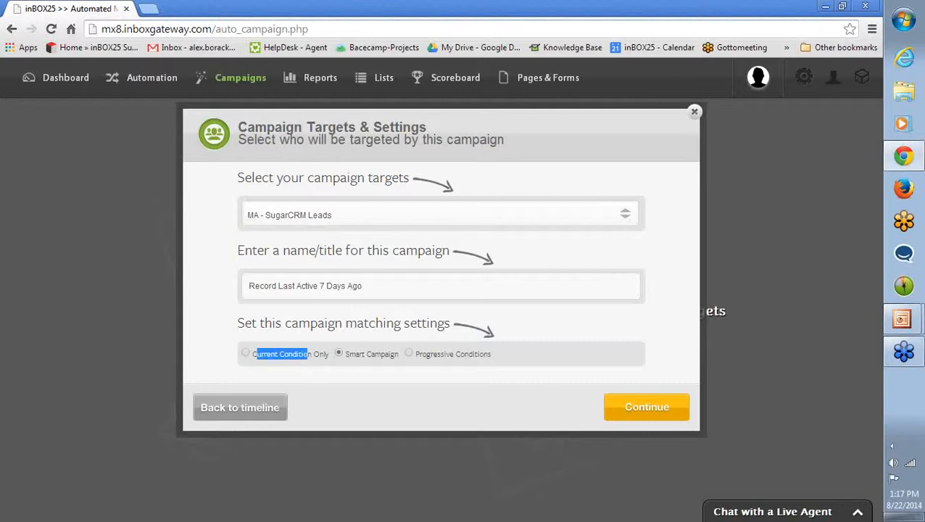
left_click(306, 366)
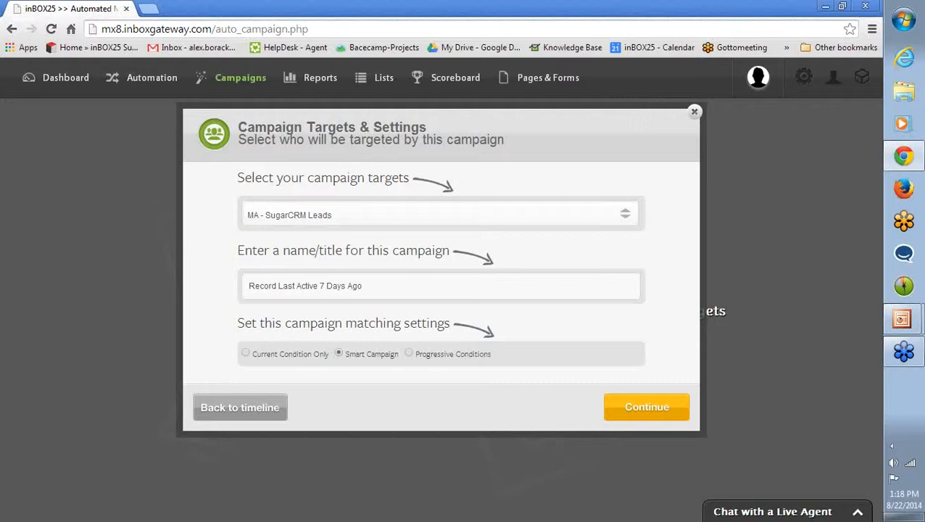
left_click(661, 411)
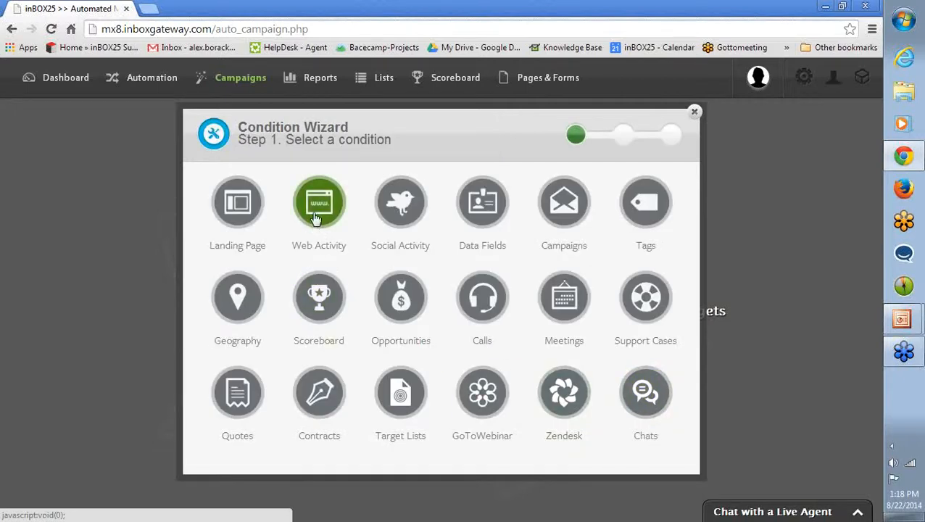
Create a Web Activity condition for in25-demo.bitnamiapp.com with Last Activity greater than 7 days.
left_click(316, 207)
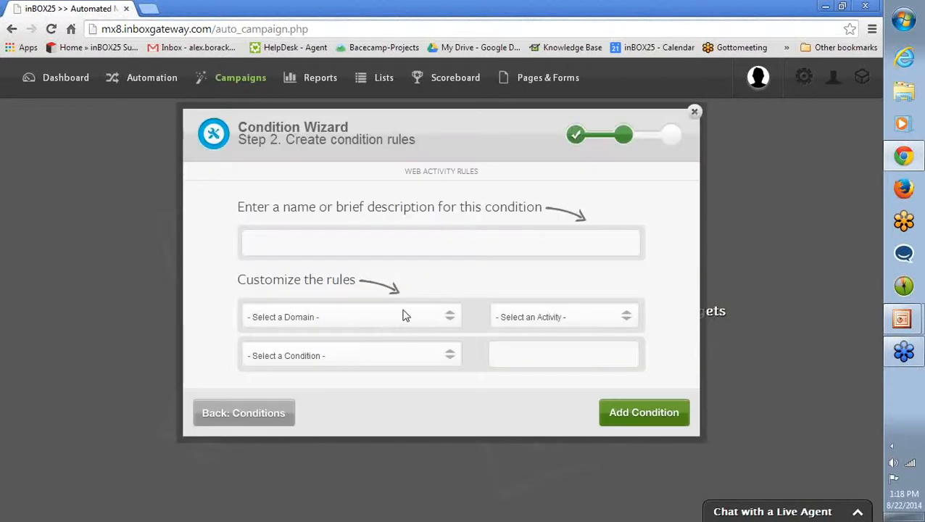
left_click(403, 317)
left_click(397, 339)
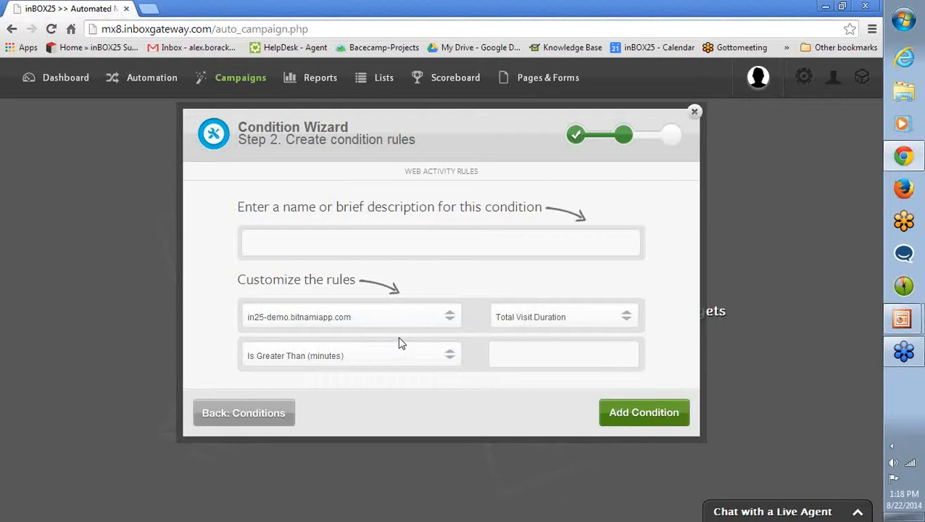
left_click(499, 322)
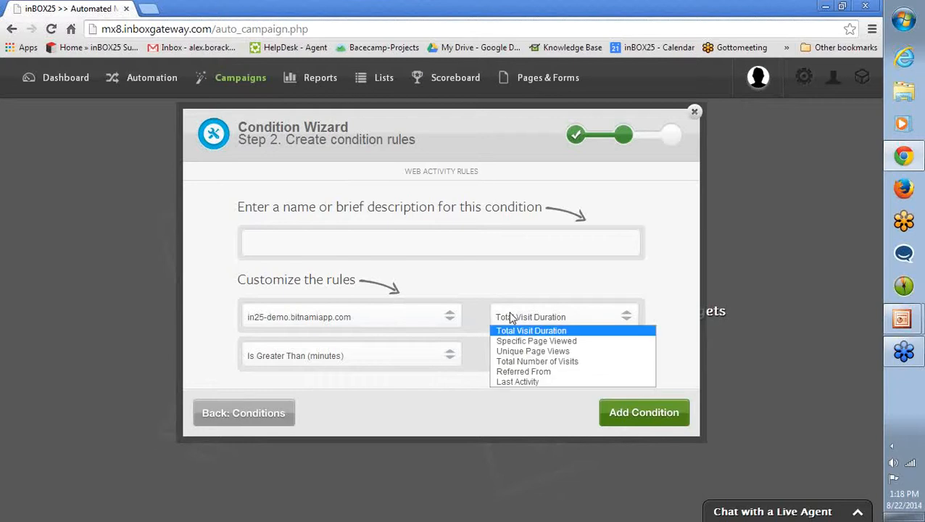
left_click(513, 387)
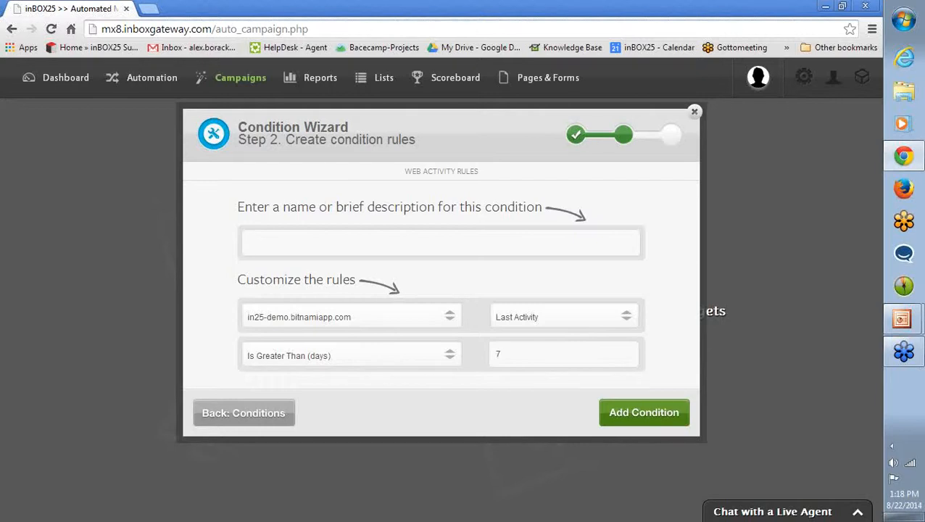
Name the web activity condition "Last Active 1 Week Ago" and add it to the campaign.
type("Last Active 1 Week Ago")
left_click(660, 419)
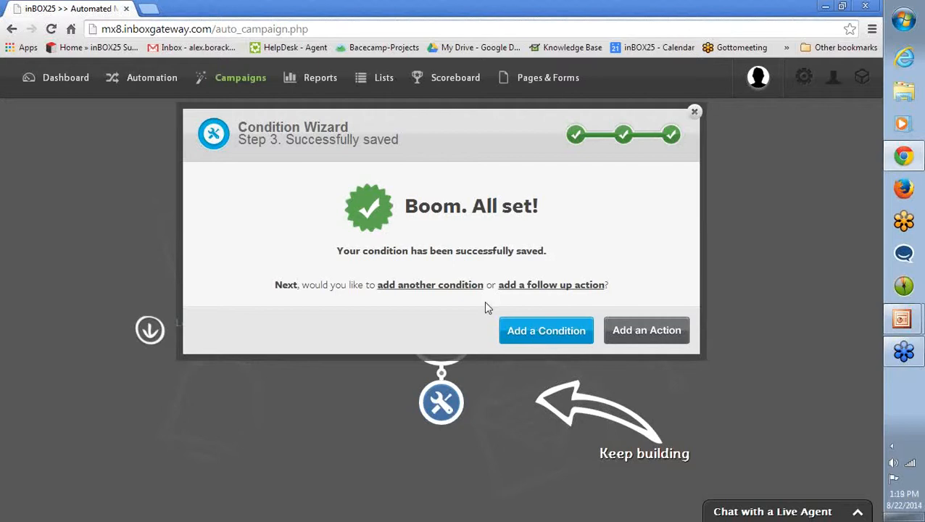
Create a second condition of type Geography with Antigua and Barbuda as the country.
left_click(519, 338)
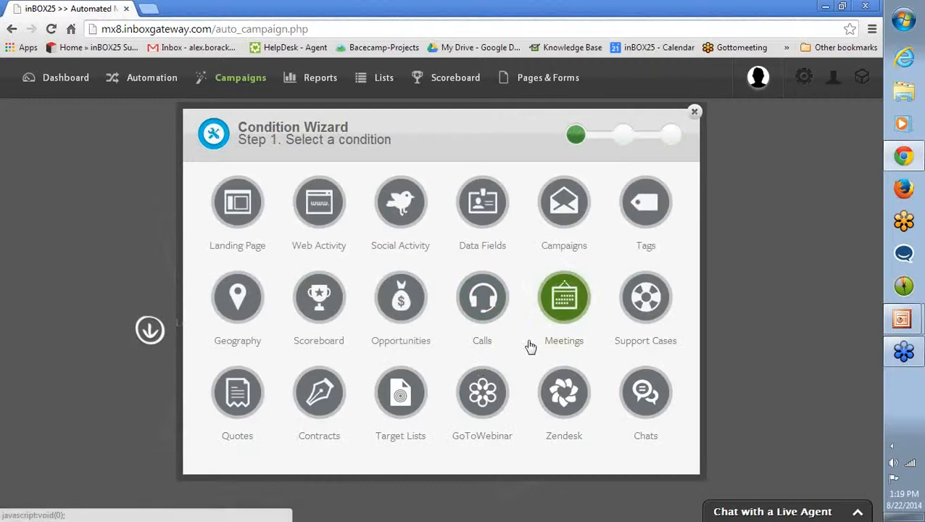
left_click(225, 305)
left_click(342, 324)
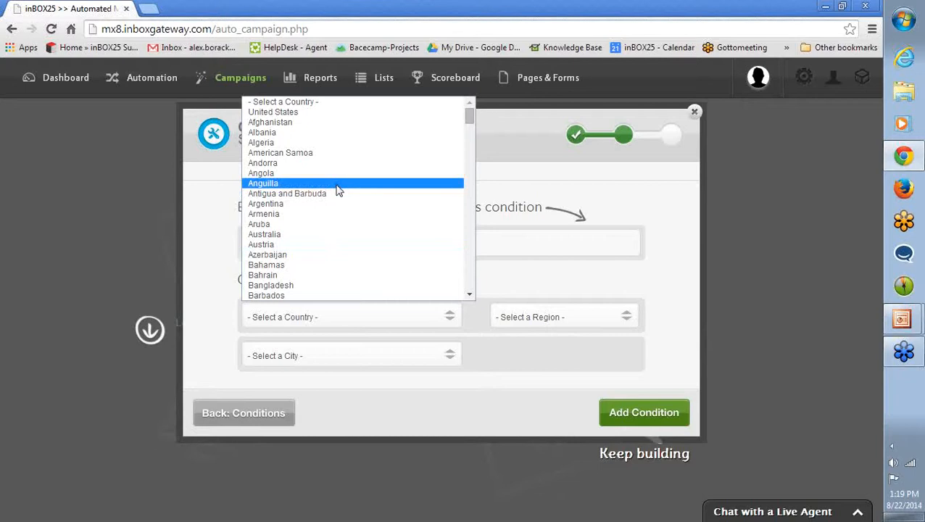
left_click(294, 194)
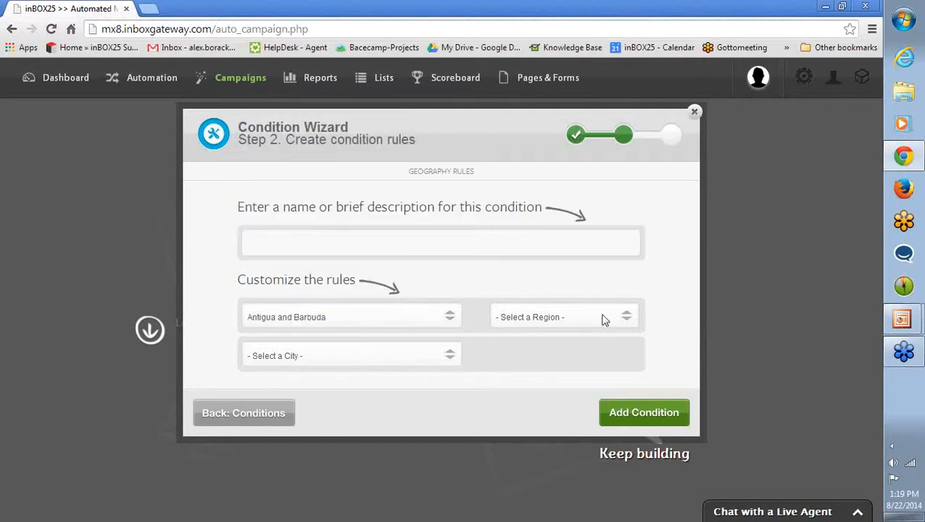
left_click(546, 319)
left_click(507, 299)
Name the geography condition "Located in Antigua and Barbuda" and add it to the campaign.
type("Located in Antigua and Barbude")
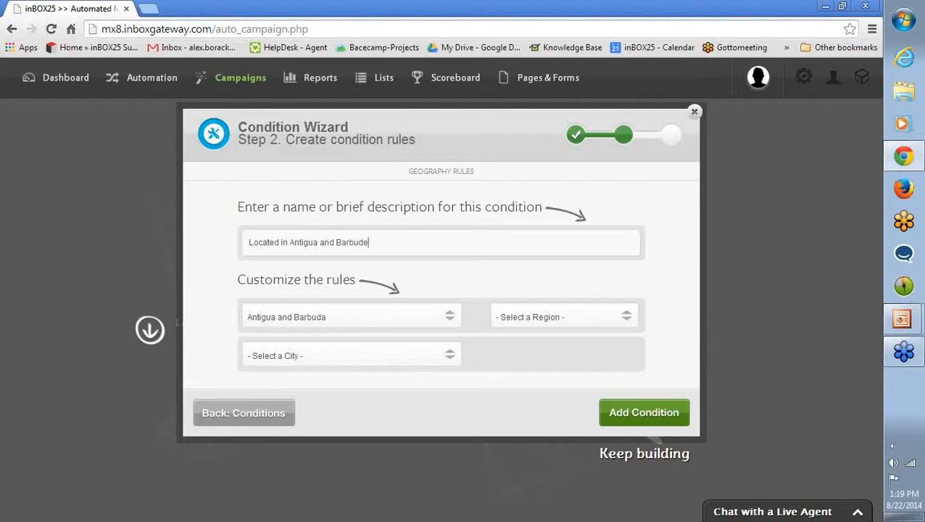
key("BackSpace")
type("a")
left_click(663, 410)
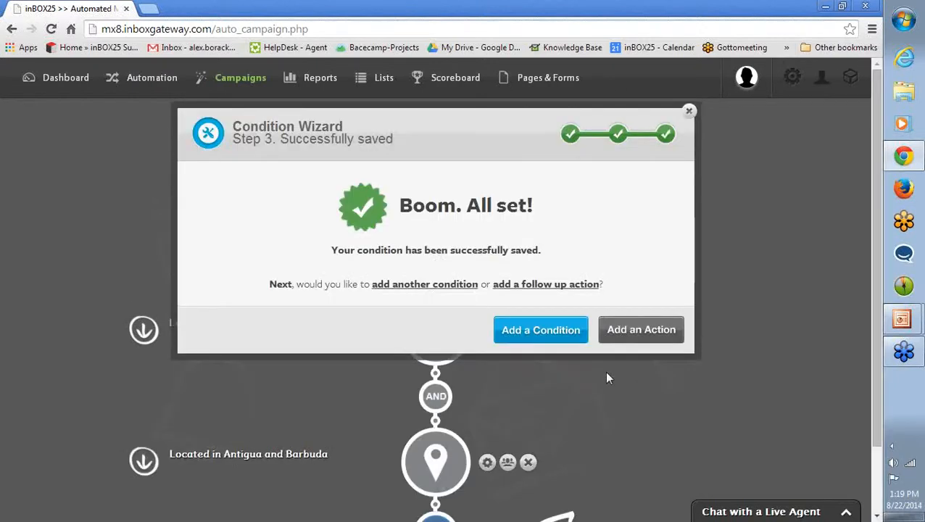
Proceed to a follow-up action, requiring all conditions to match and waiting 1 minute before the action triggers.
left_click(616, 335)
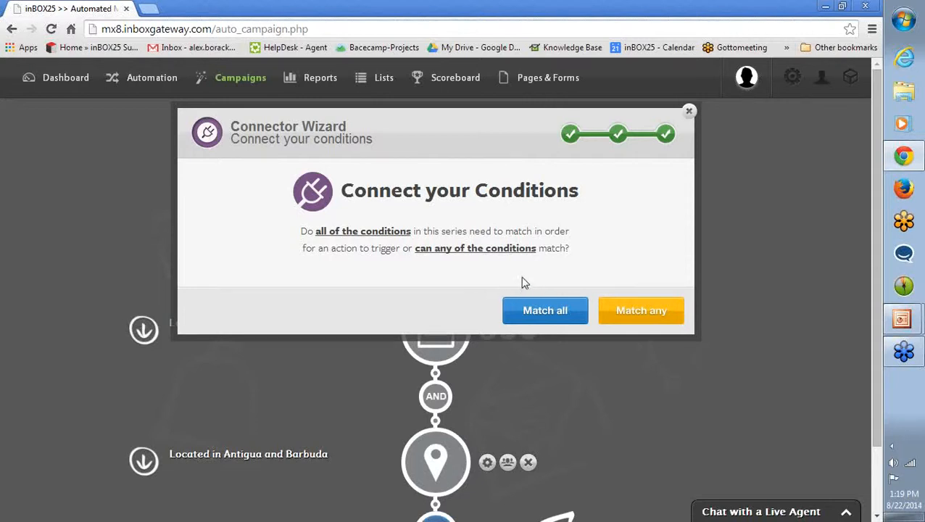
left_click(547, 310)
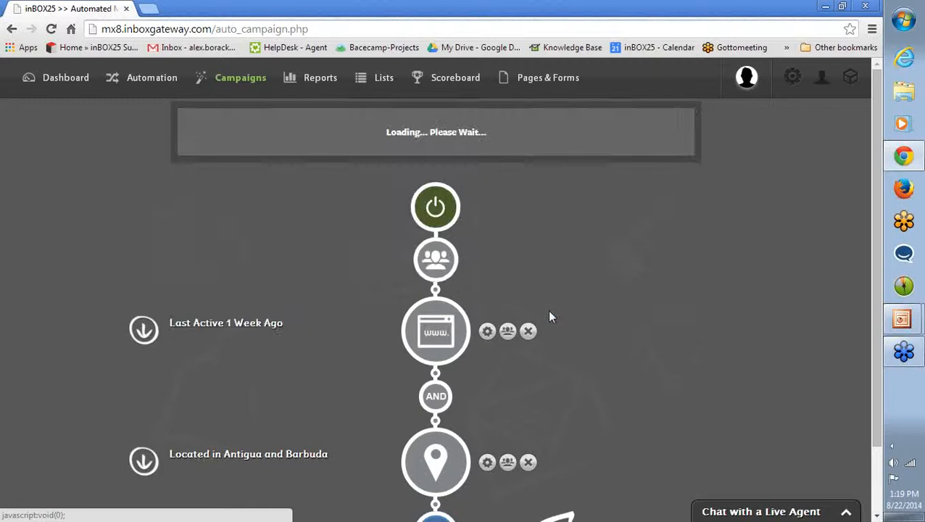
type("1")
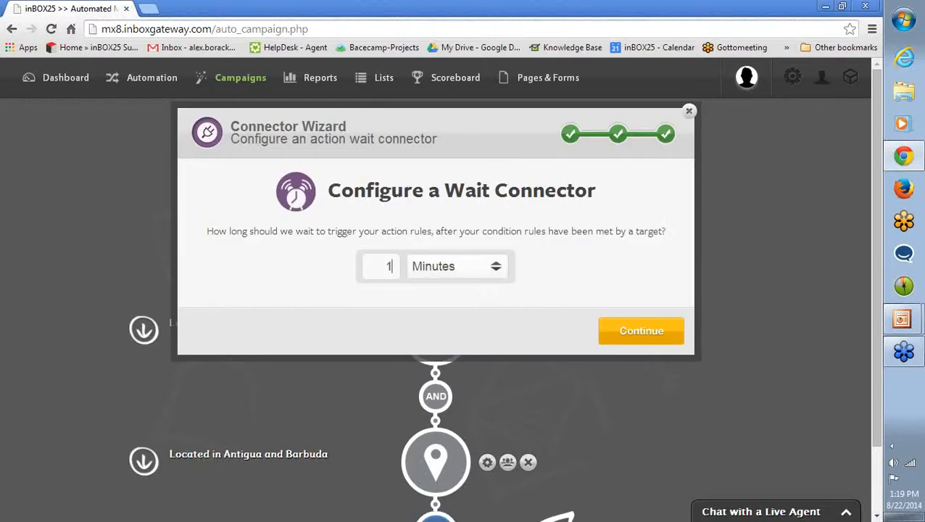
left_click(457, 268)
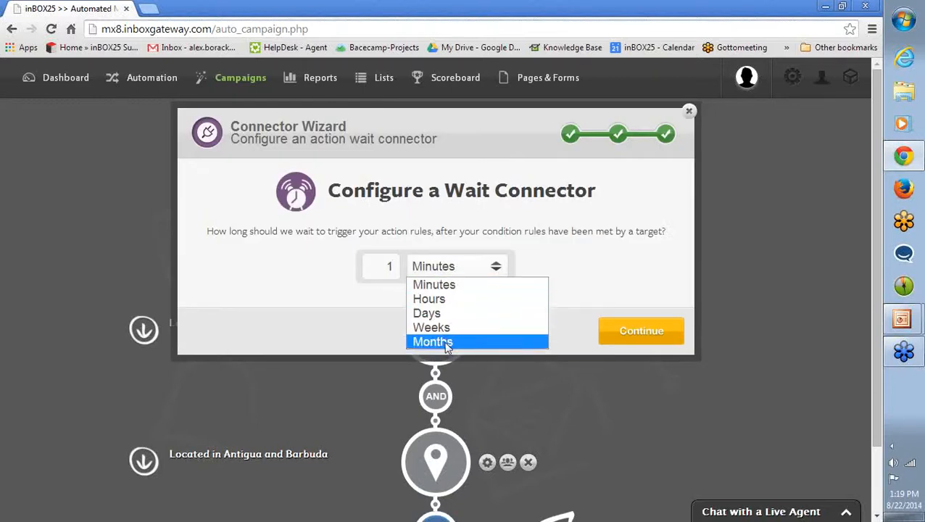
left_click(394, 265)
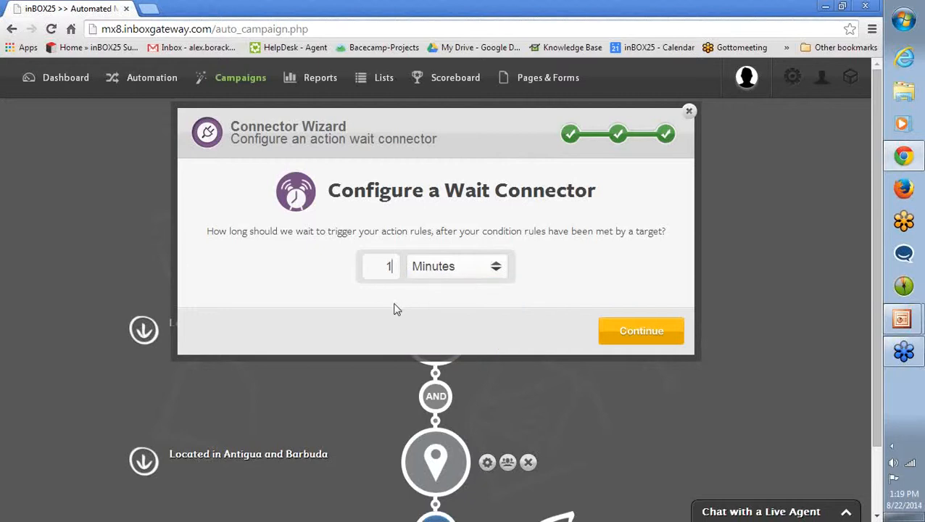
left_click(625, 332)
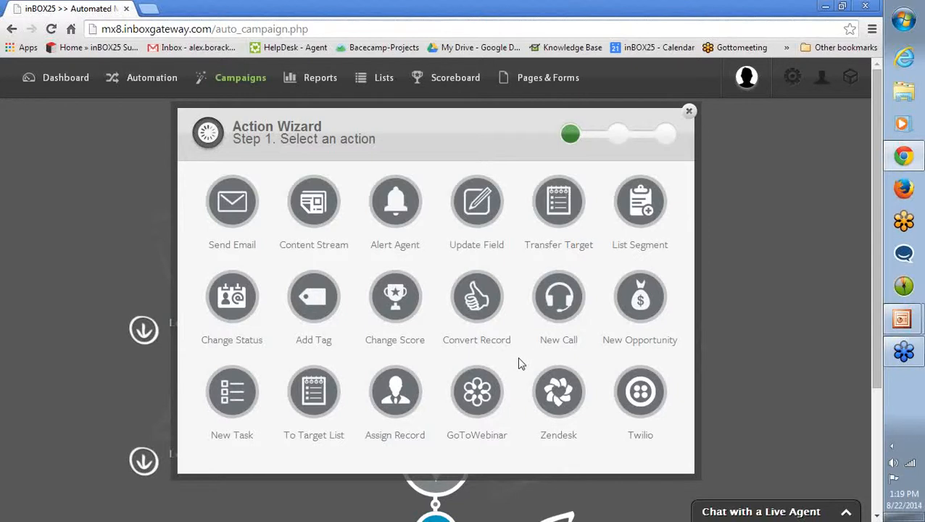
Add an Add Tag action described as Add Tag "From Antigua" that applies the tag From Antigua.
left_click(314, 308)
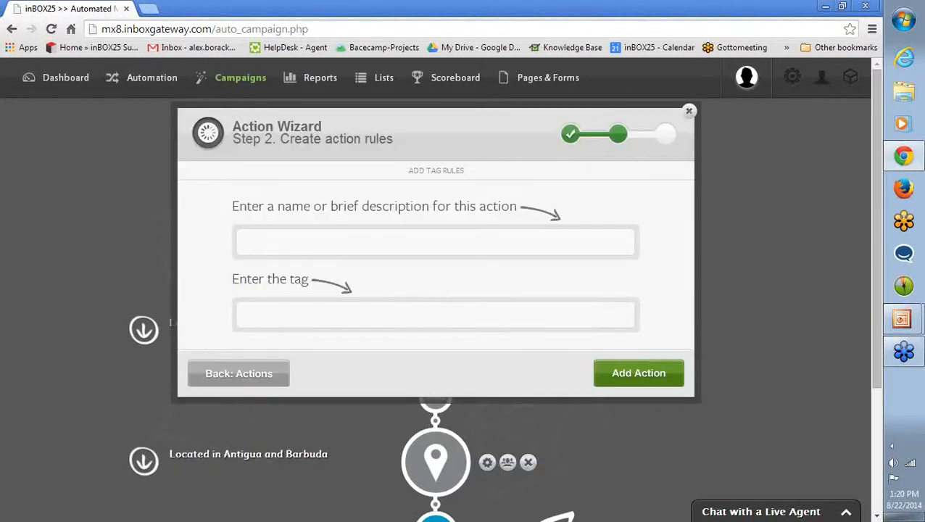
type("Add tag \"From Antigua")
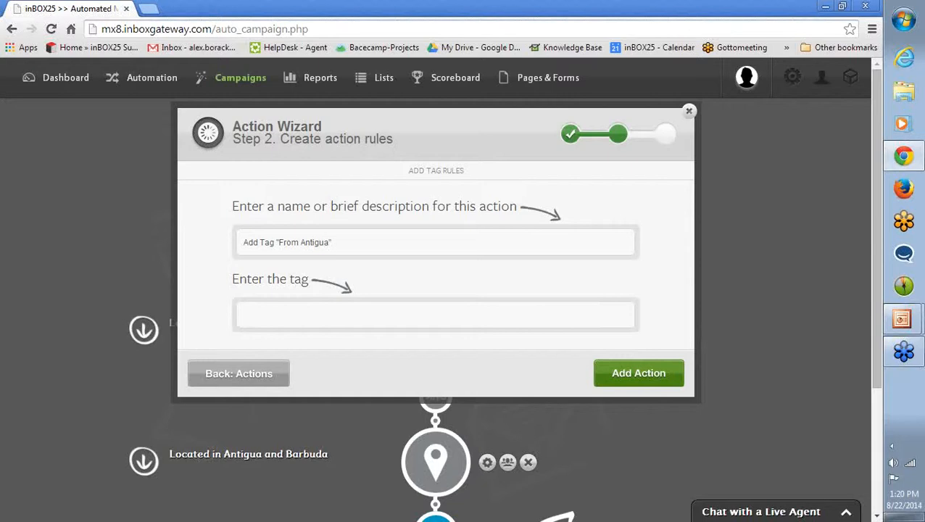
type("From Antigua")
left_click(671, 373)
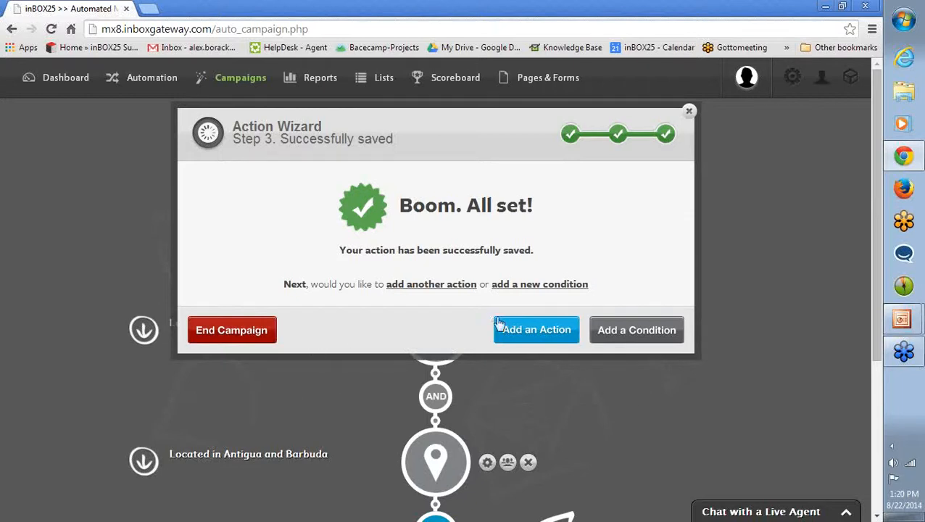
Add an Update Field action after a 1-minute wait that sets Primary Address - Country to Antigua.
left_click(528, 333)
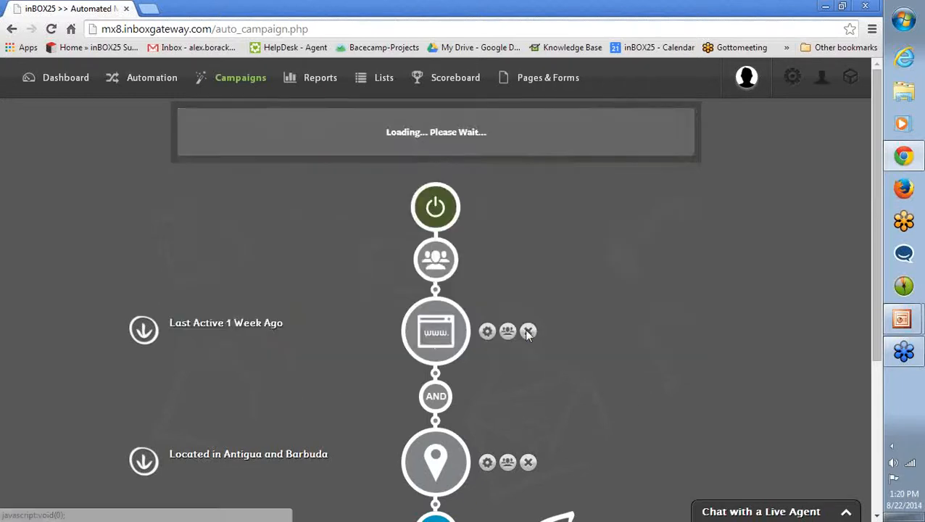
type("1")
left_click(641, 335)
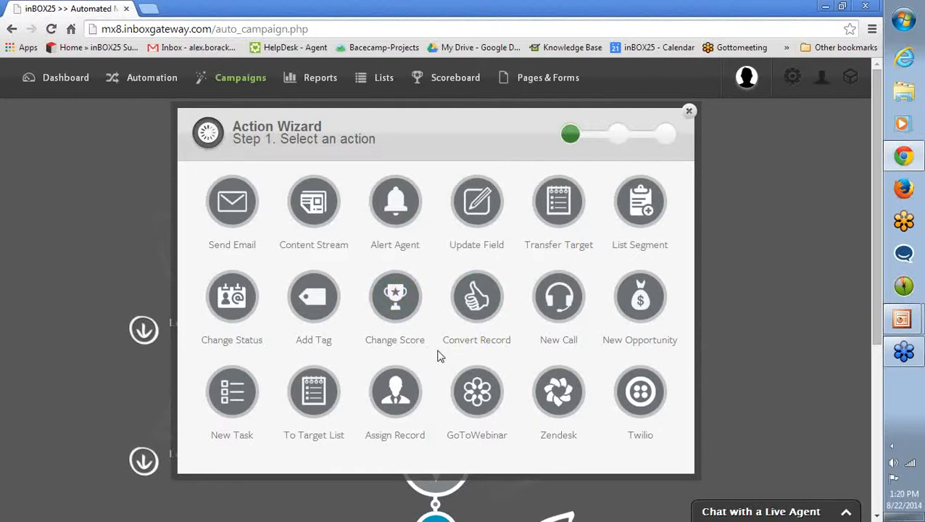
left_click(465, 218)
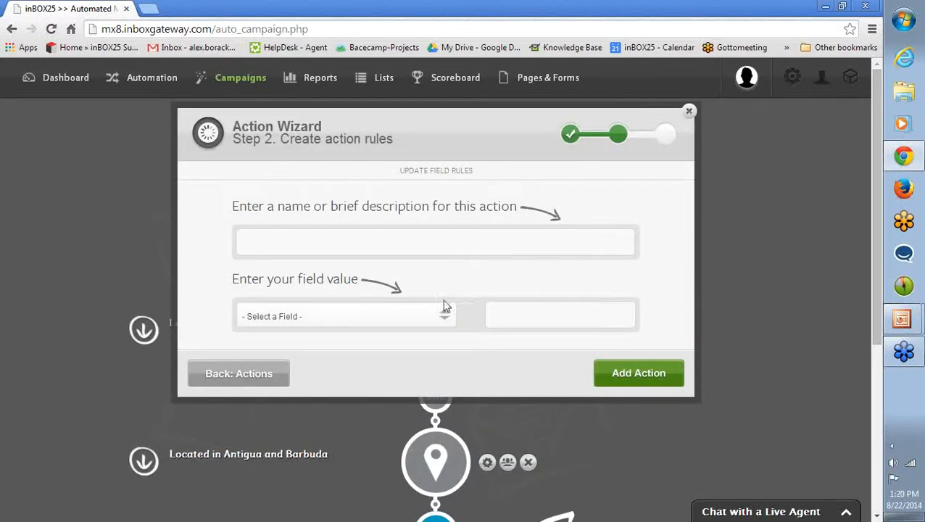
left_click(419, 316)
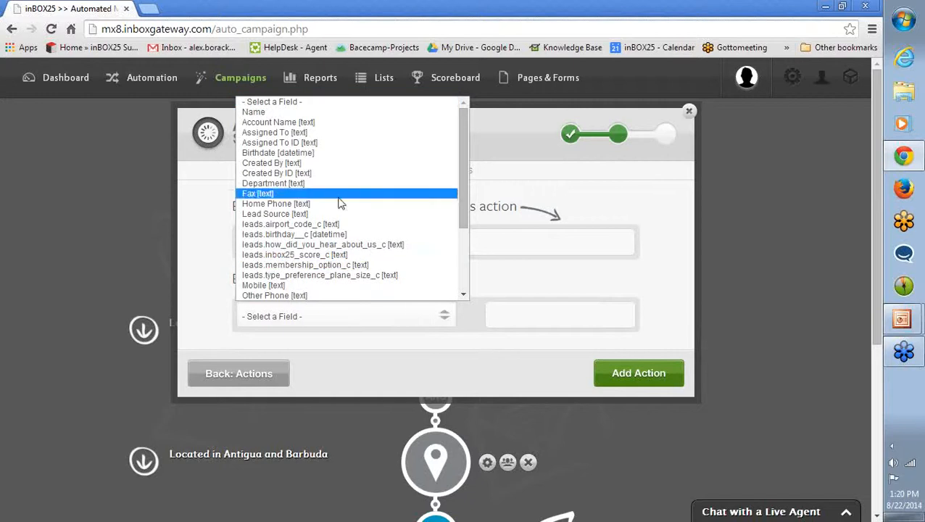
scroll(336, 187, "down", 2)
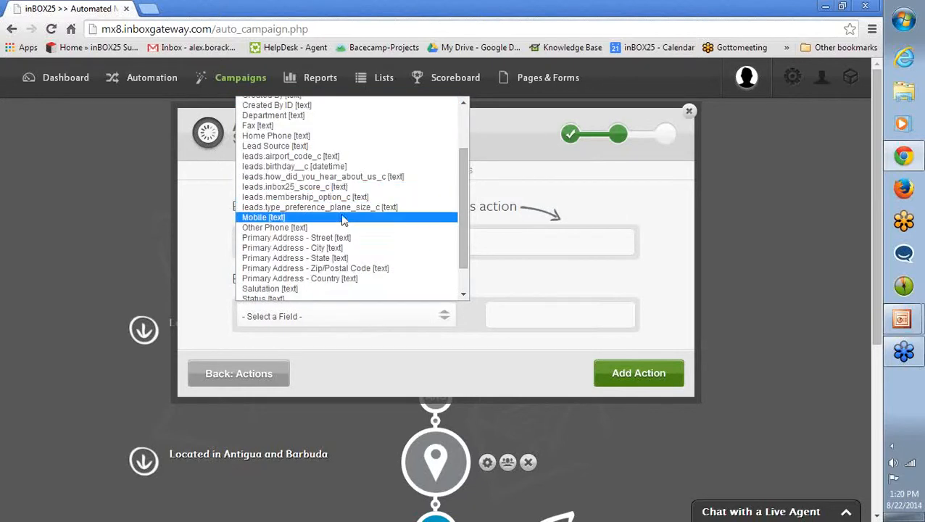
scroll(352, 231, "down", 2)
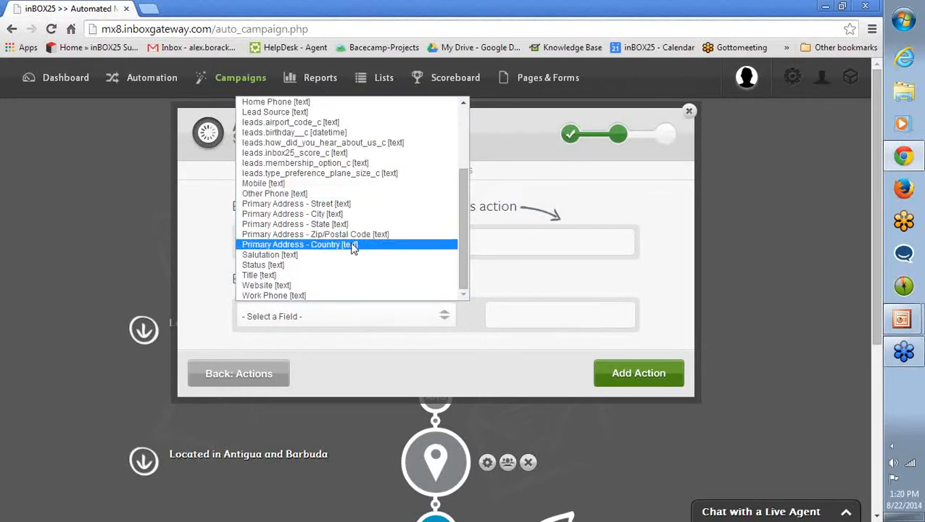
left_click(351, 244)
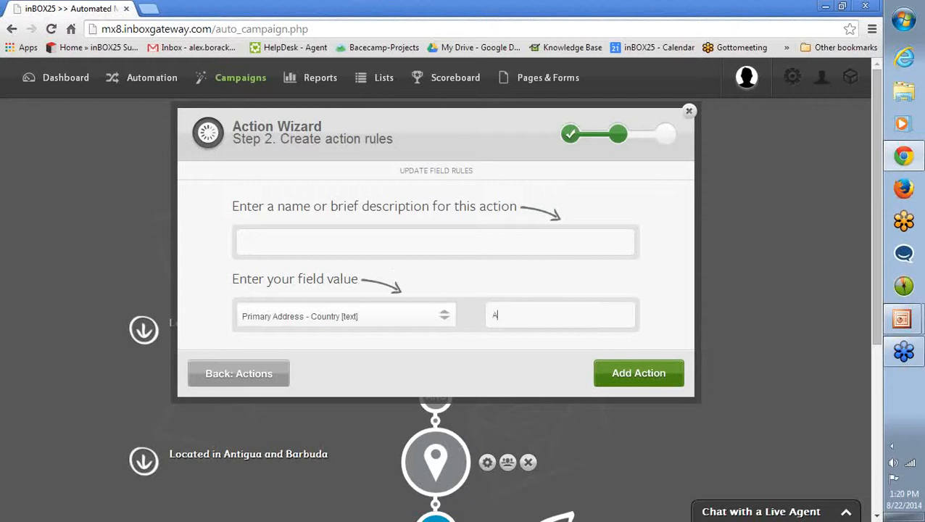
type("igua")
left_click(622, 373)
Create a Convert Record action after a 1-minute wait, using the Convert Lead to Account/Contact rule.
left_click(514, 342)
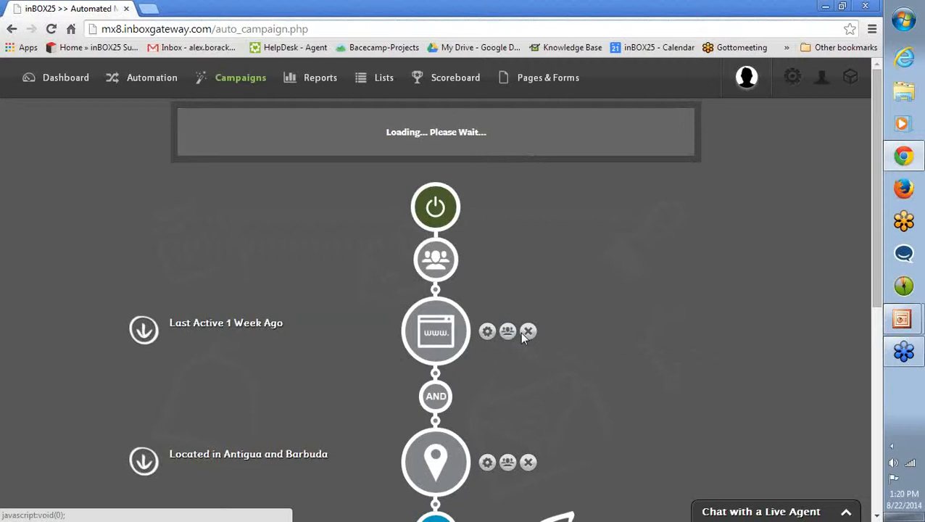
type("1")
left_click(680, 341)
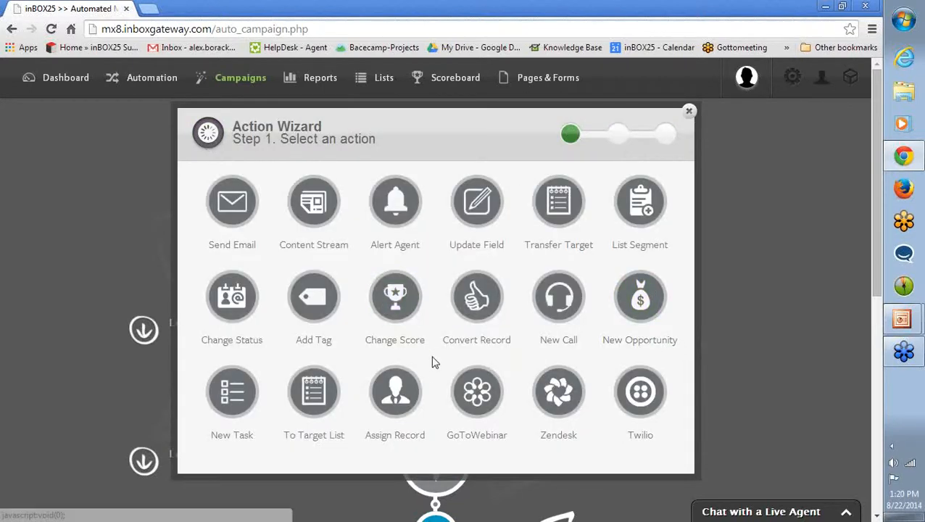
left_click(477, 314)
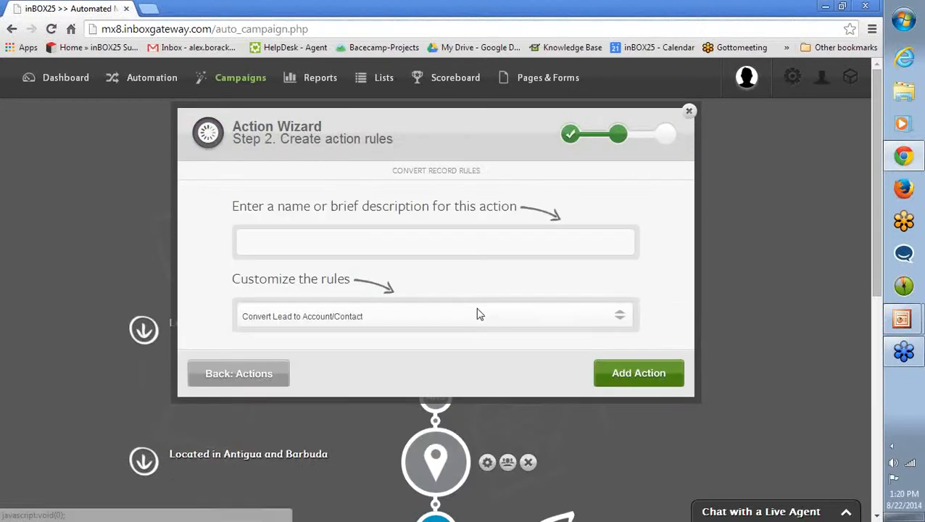
left_click(375, 320)
left_click(367, 332)
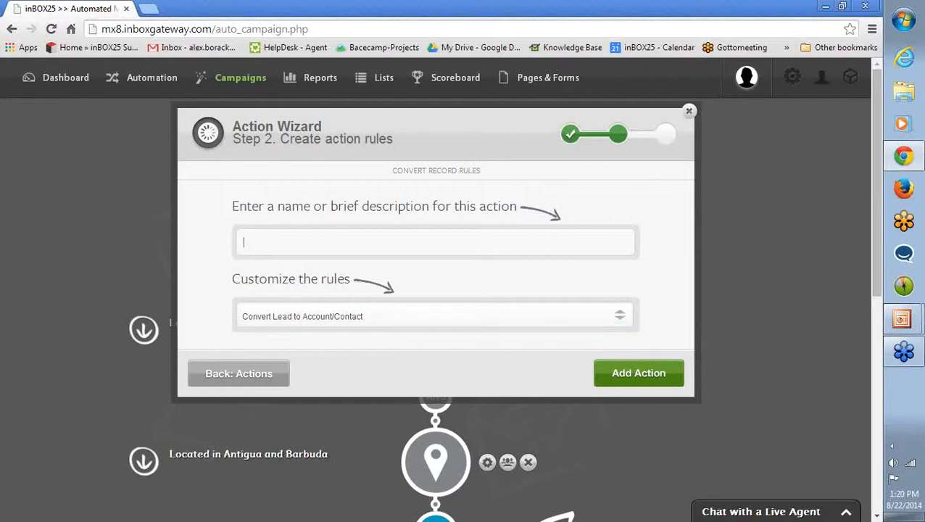
Name the conversion action "Convert to Account", add it, and end the campaign.
type("Conver to")
key("BackSpace")
key("BackSpace")
type("t to Account")
left_click(621, 373)
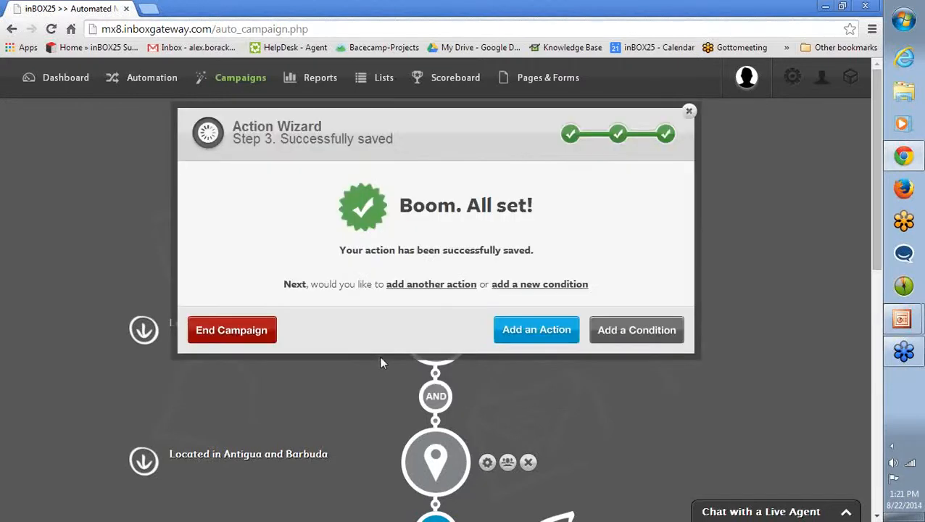
left_click(232, 335)
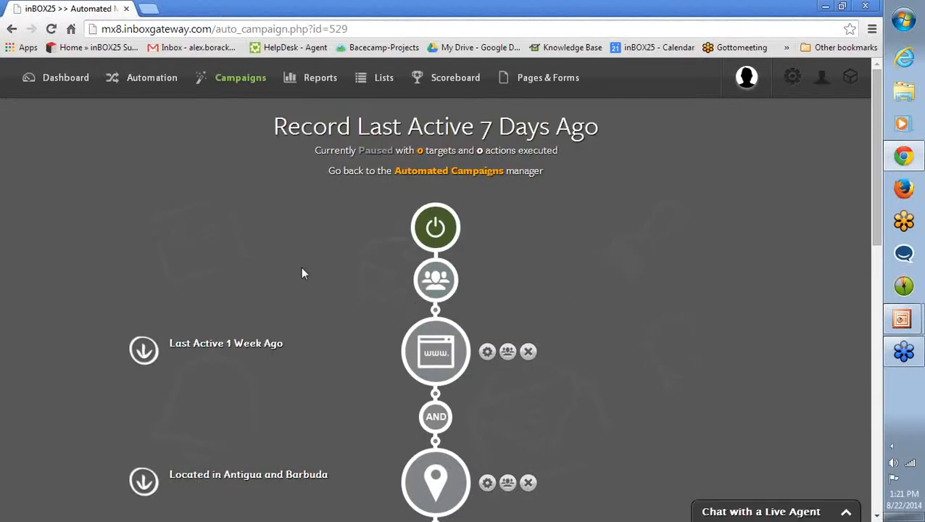
Review the finished campaign's target settings and the rules of the Last Active 1 Week Ago condition.
left_click(428, 279)
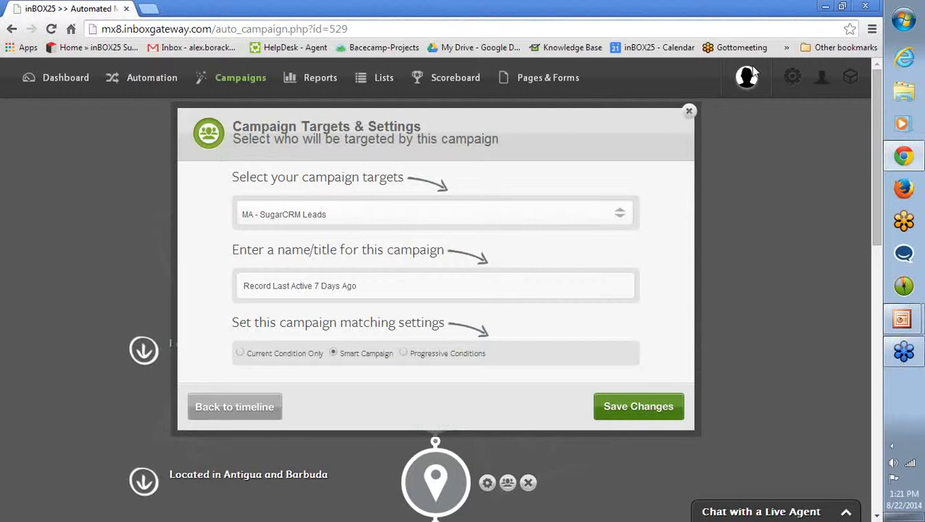
left_click(689, 114)
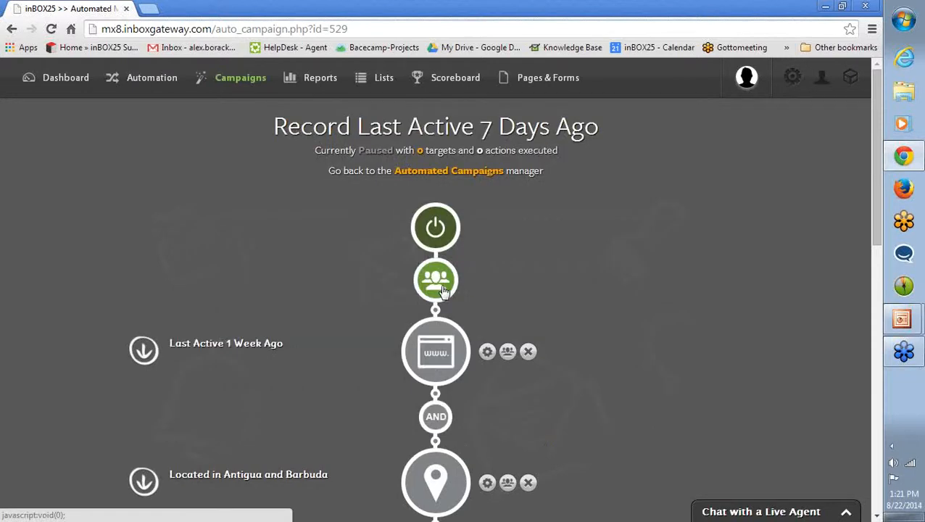
scroll(348, 298, "down", 2)
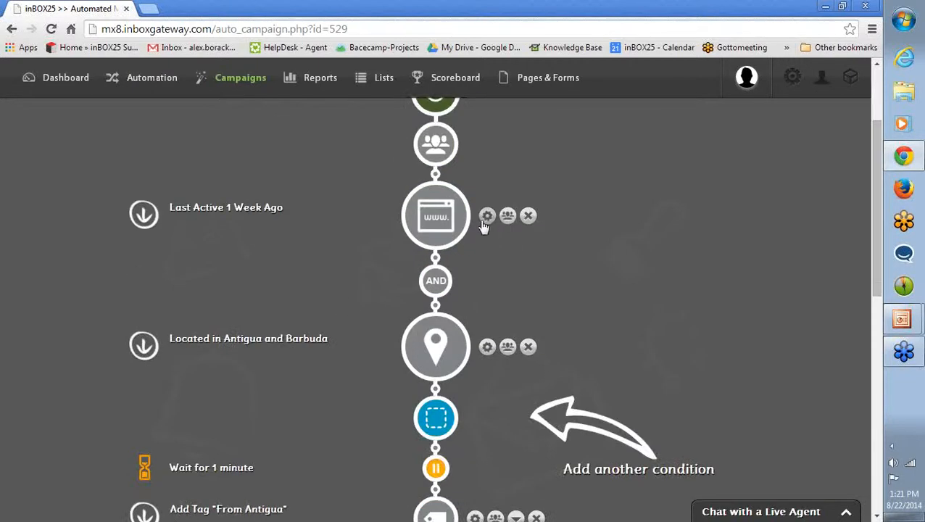
left_click(485, 221)
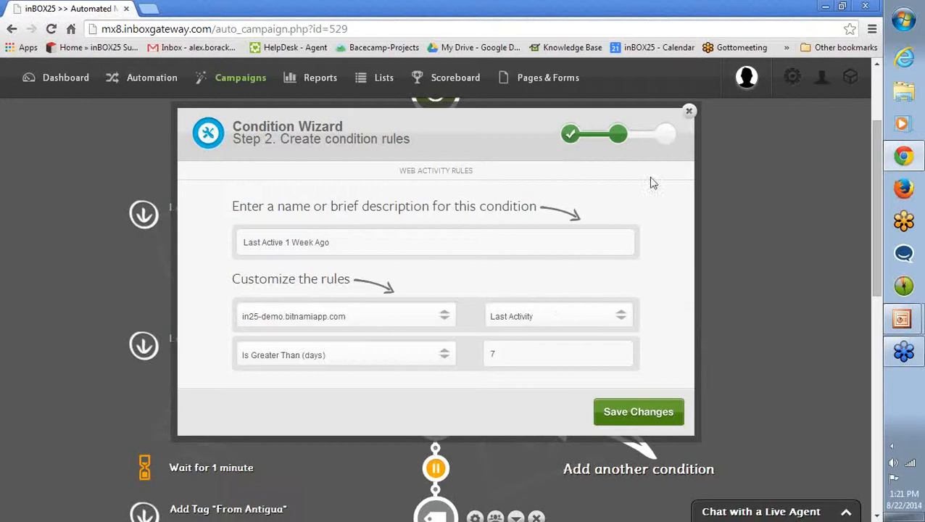
Review the geography rules of the Located in Antigua and Barbuda condition.
left_click(689, 114)
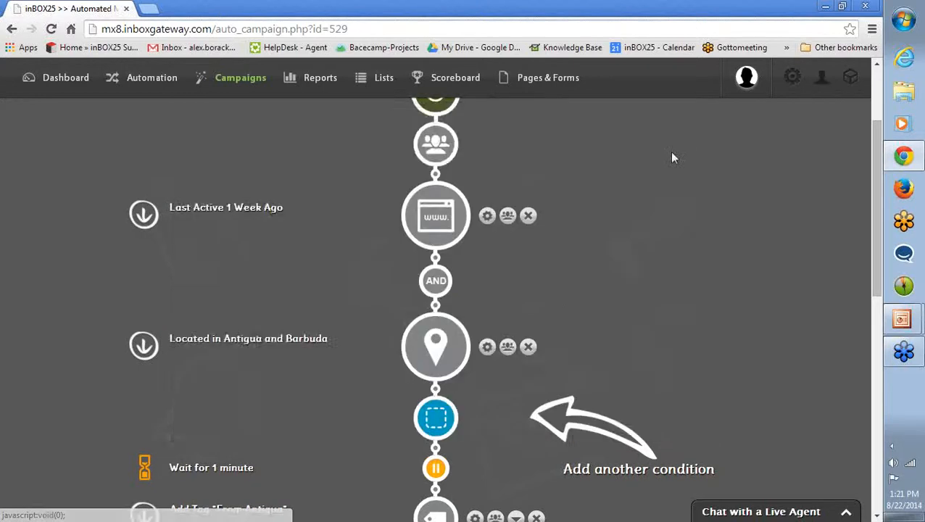
scroll(588, 240, "down", 3)
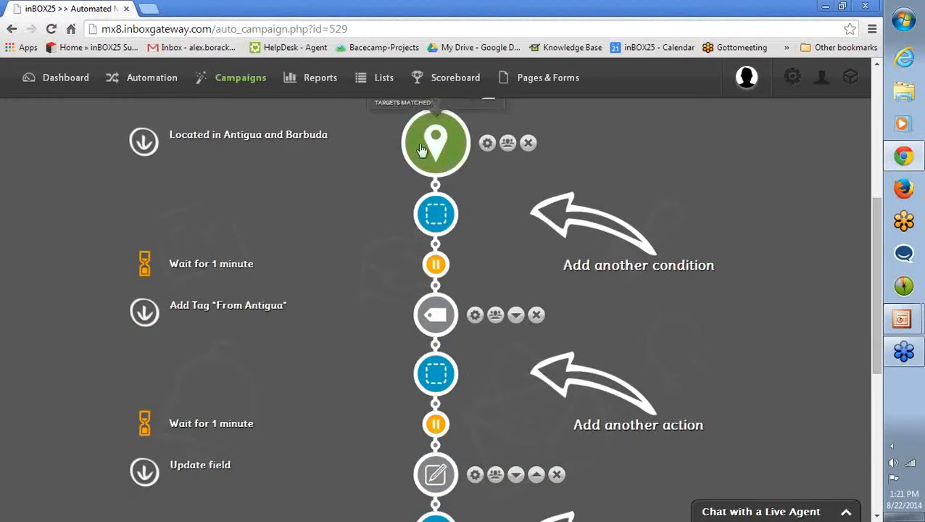
left_click(487, 145)
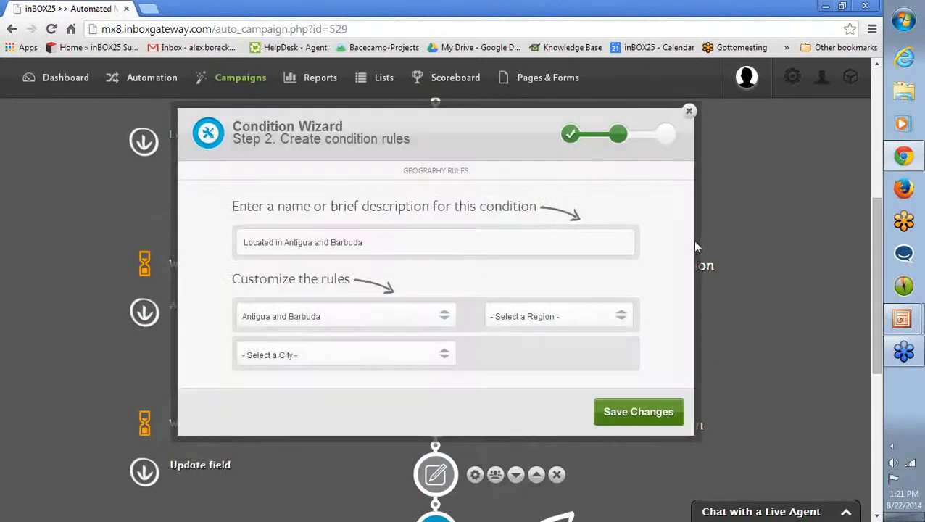
left_click(689, 111)
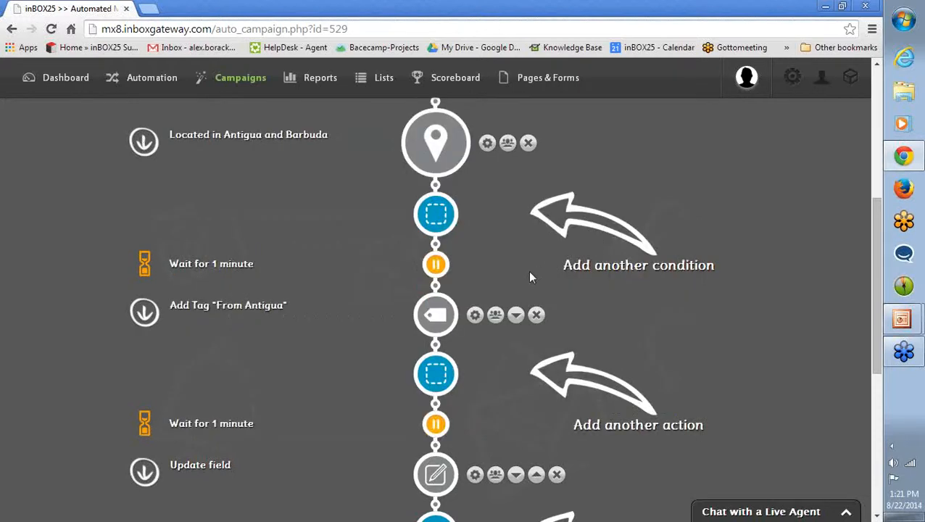
Examine the campaign's Add Tag "From Antigua", Update field and Convert to Account actions through to the campaign end.
scroll(432, 325, "down", 1)
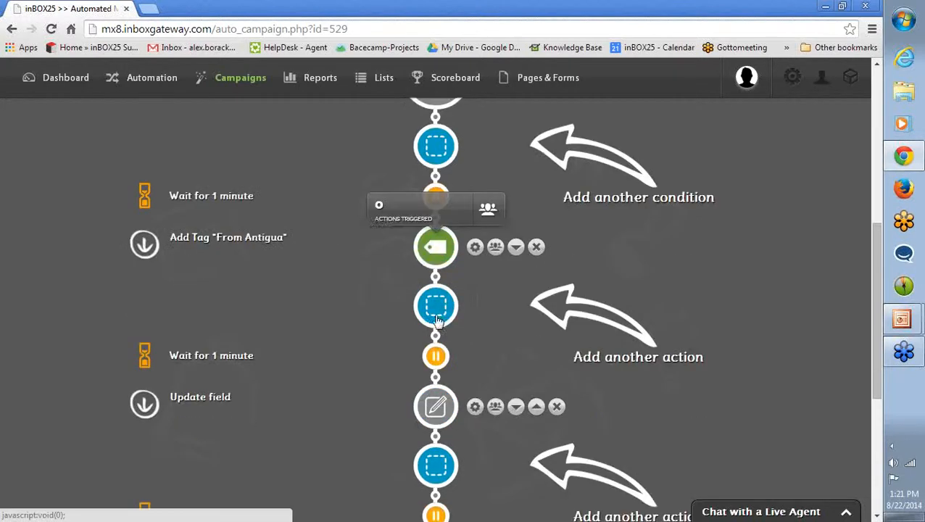
scroll(461, 302, "down", 1)
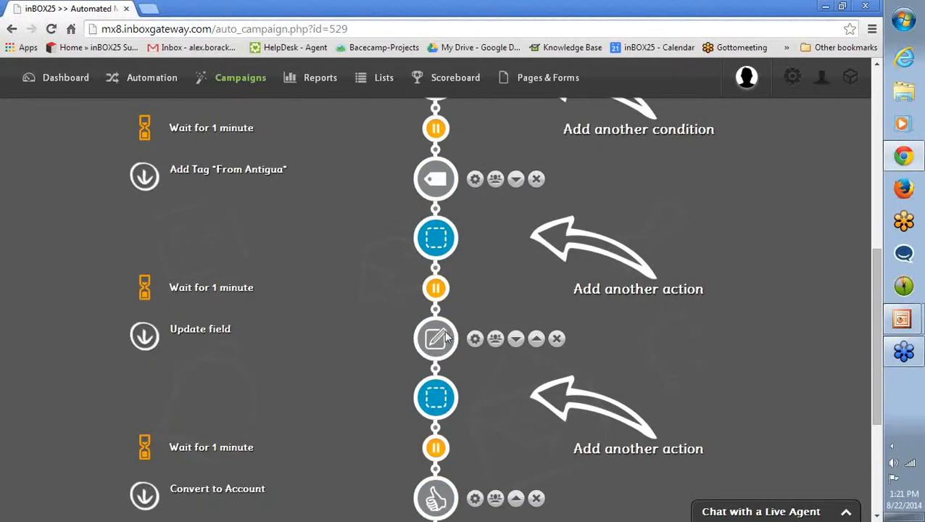
mouse_move(442, 341)
scroll(441, 348, "down", 2)
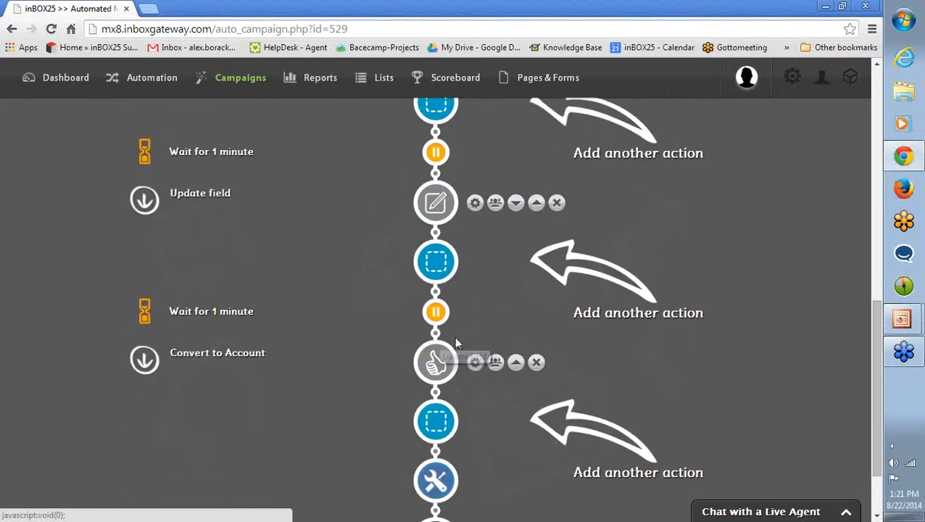
scroll(487, 329, "down", 1)
mouse_move(438, 301)
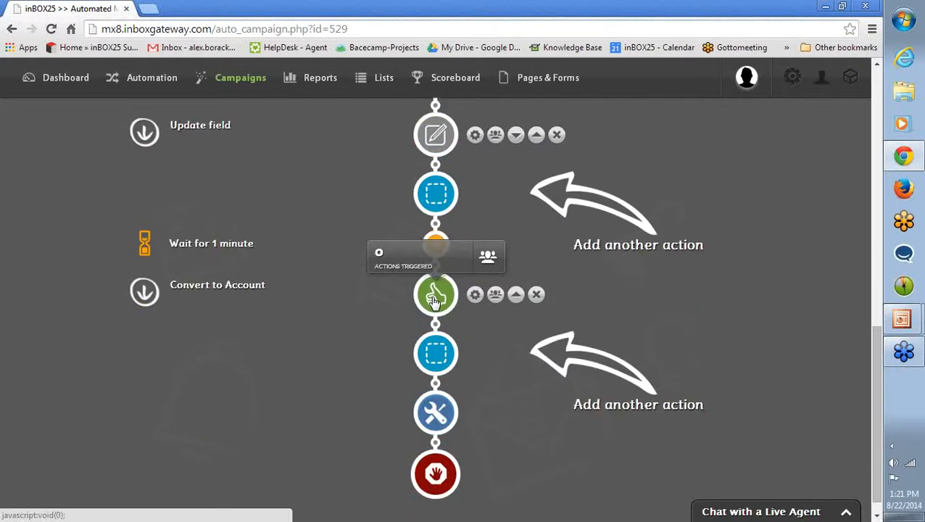
Open the automated campaigns report and activate the Record Last Active 7 Days Ago campaign.
scroll(266, 283, "up", 10)
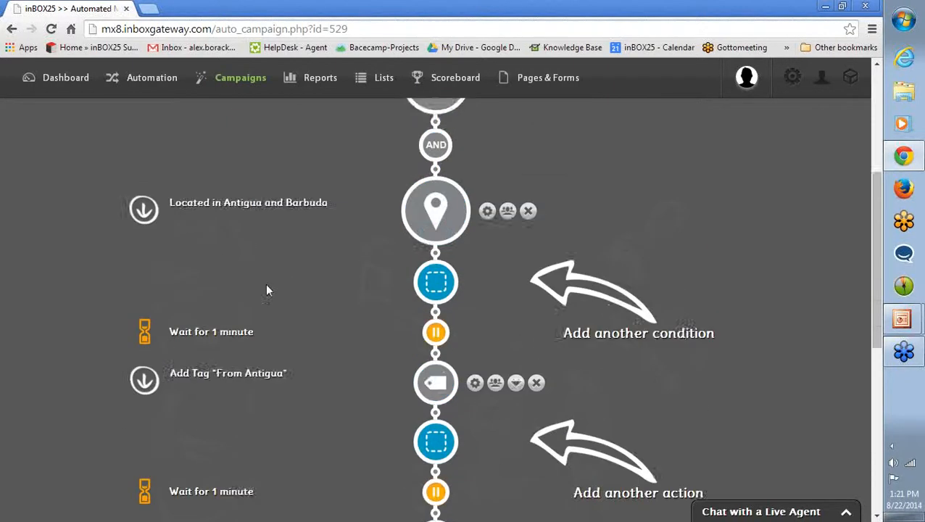
left_click(404, 173)
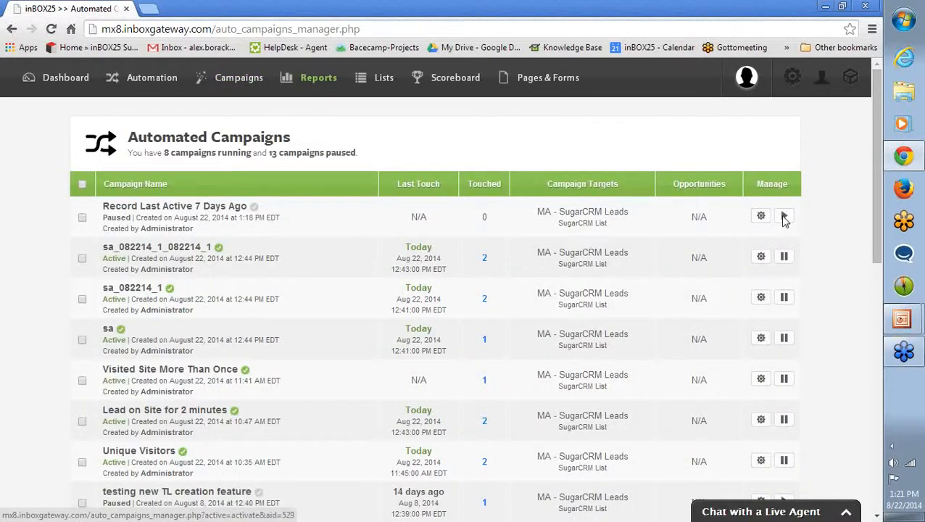
left_click(785, 219)
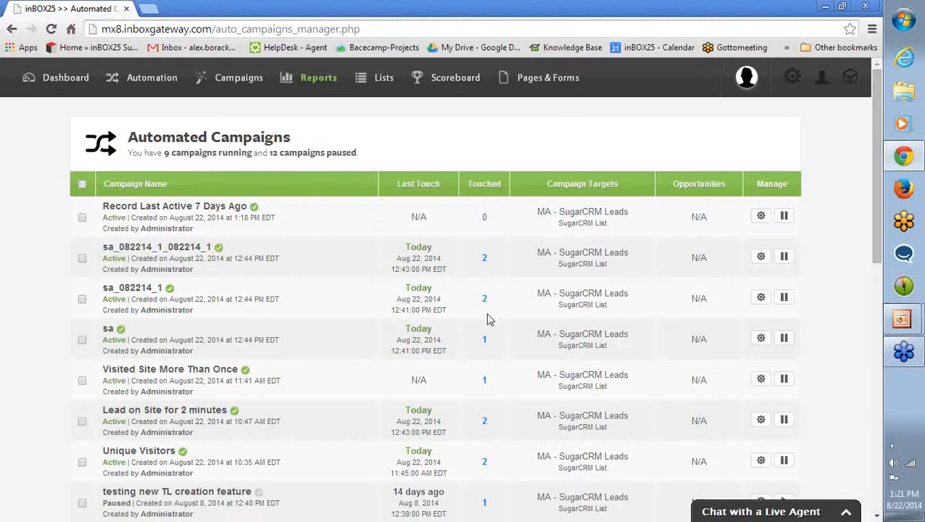
Open the touched targets of the Unique Visitors campaign and check their completion status.
scroll(336, 349, "down", 2)
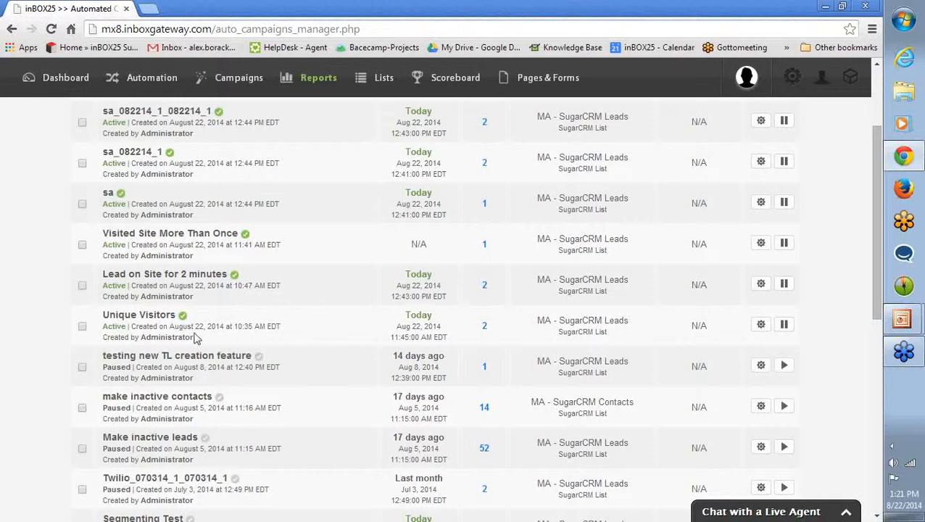
left_click(485, 326)
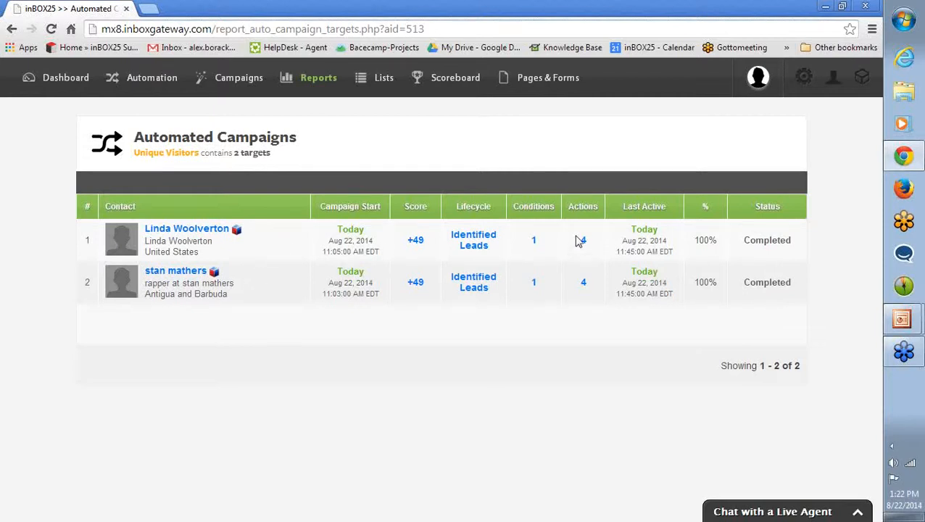
left_click_drag(742, 240, 792, 240)
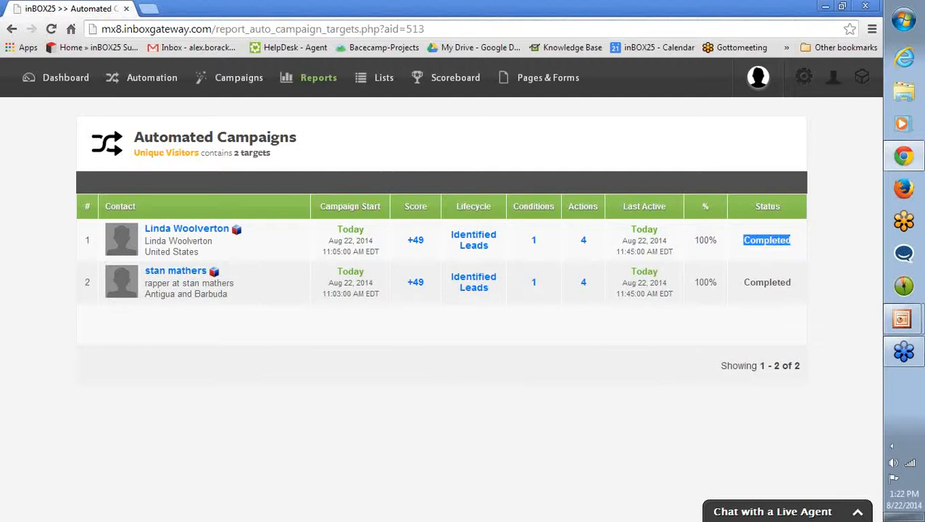
left_click(806, 251)
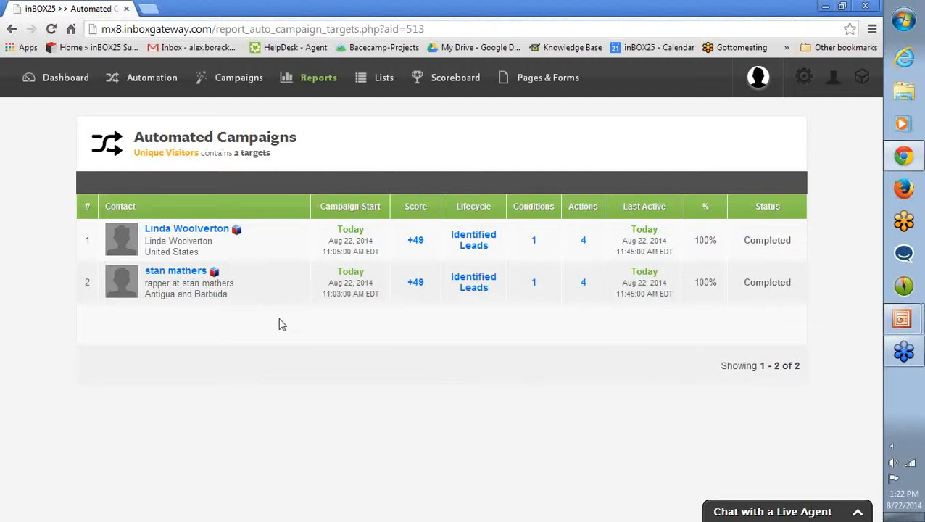
Open the dashboard and look over its Funnel Tracker, email statistics and Activity Stream.
left_click(51, 86)
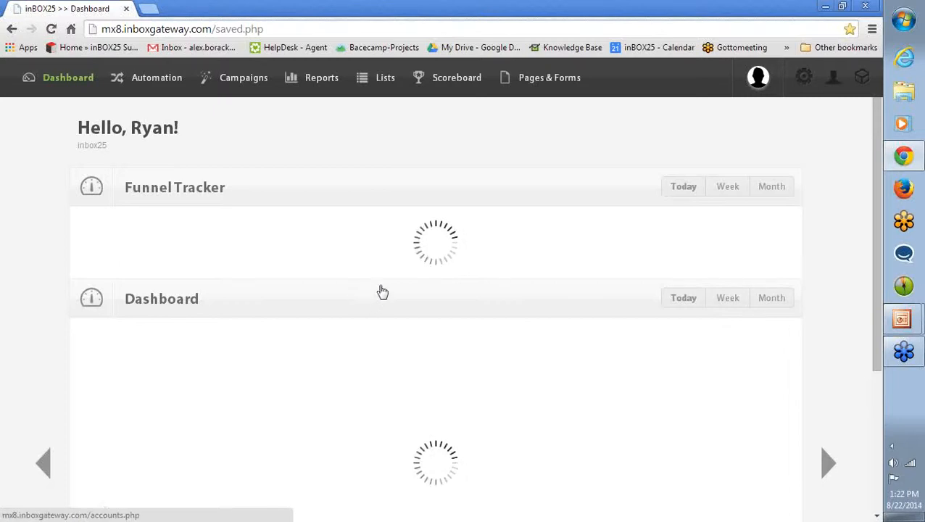
scroll(412, 297, "down", 3)
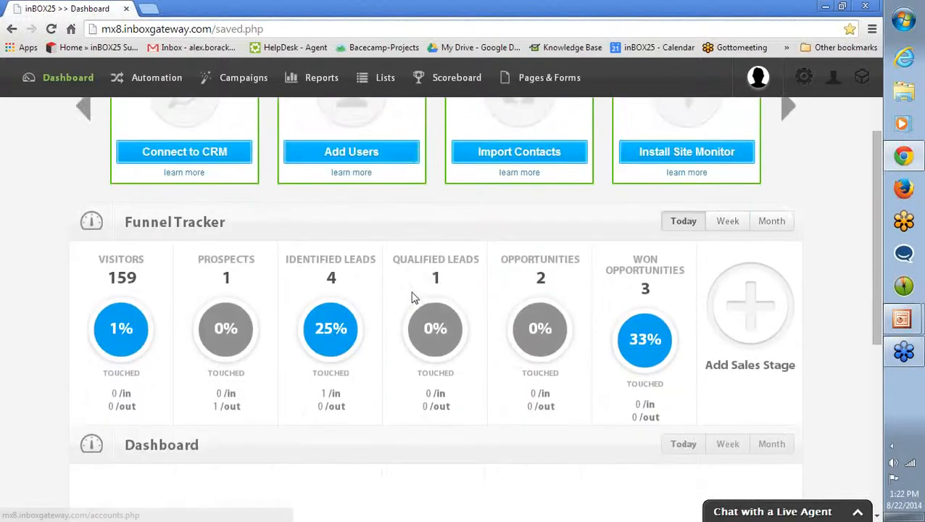
scroll(409, 296, "down", 4)
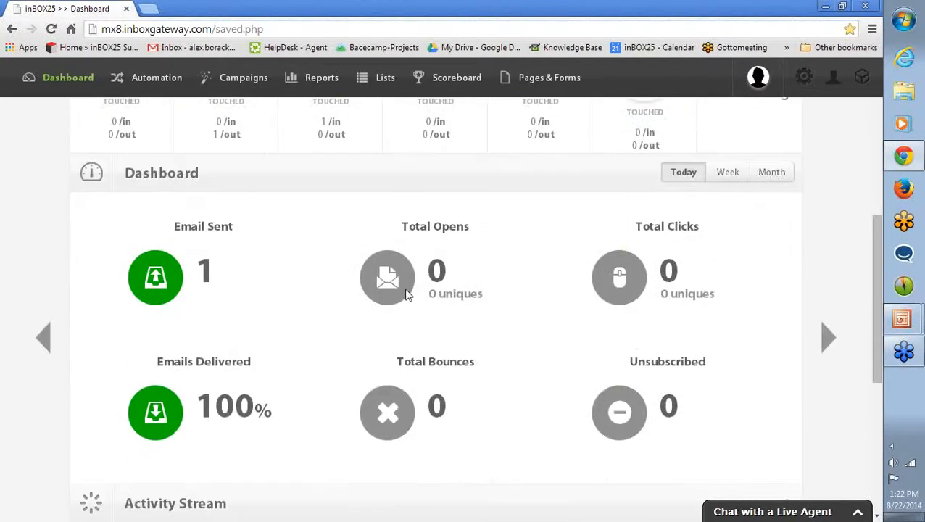
scroll(405, 289, "down", 3)
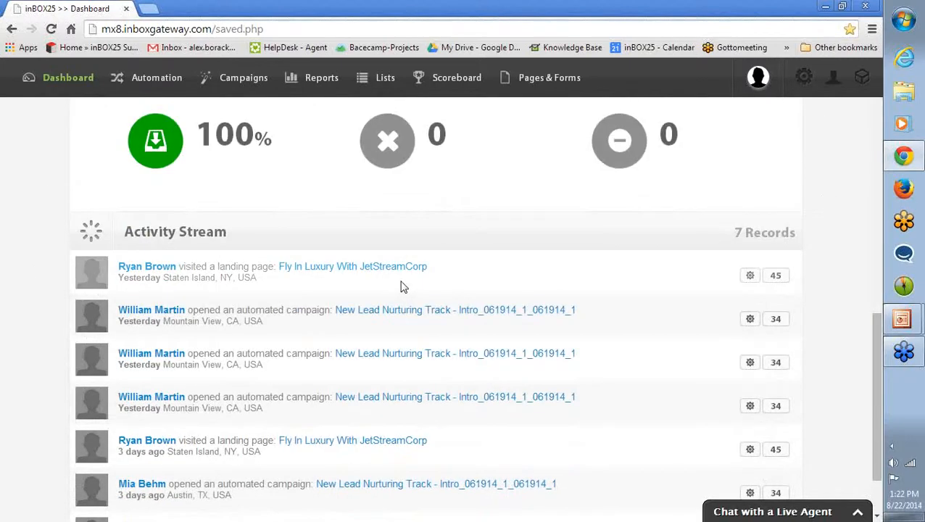
scroll(408, 290, "down", 1)
scroll(406, 293, "down", 1)
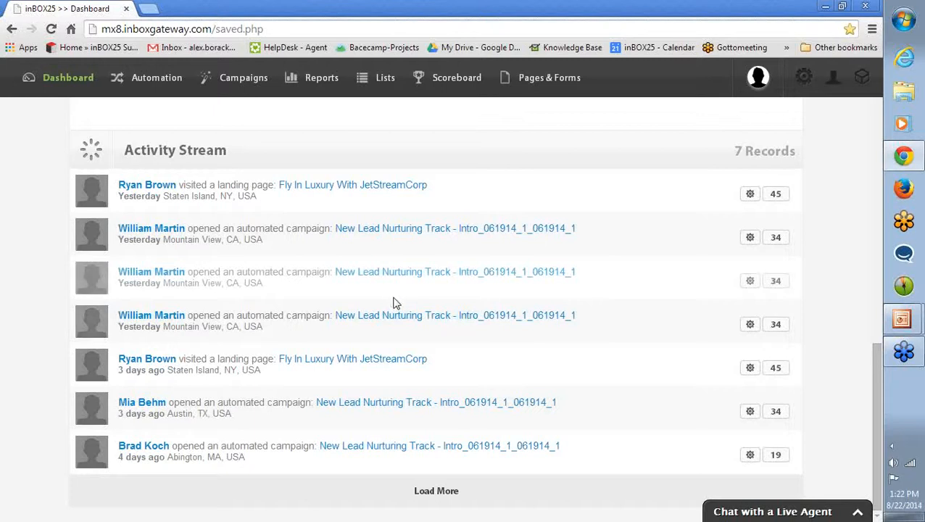
scroll(4, 255, "up", 1)
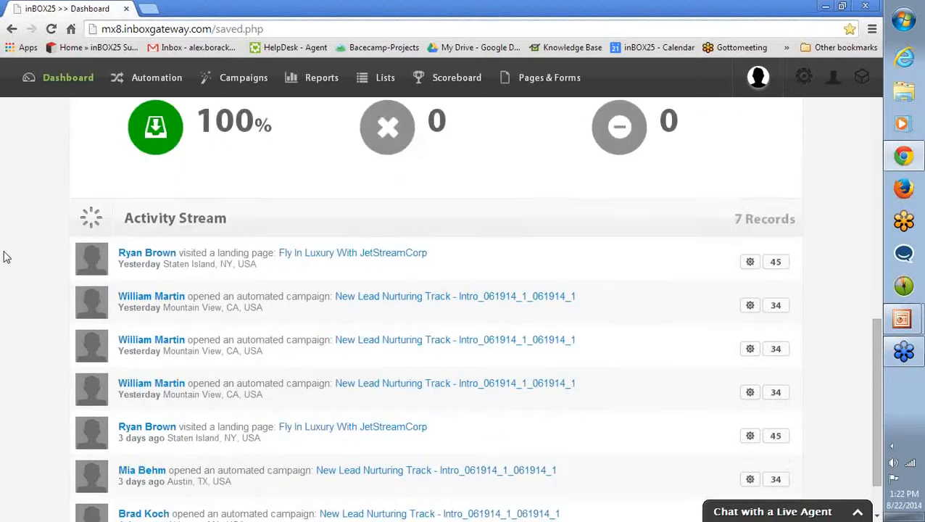
scroll(4, 256, "up", 1)
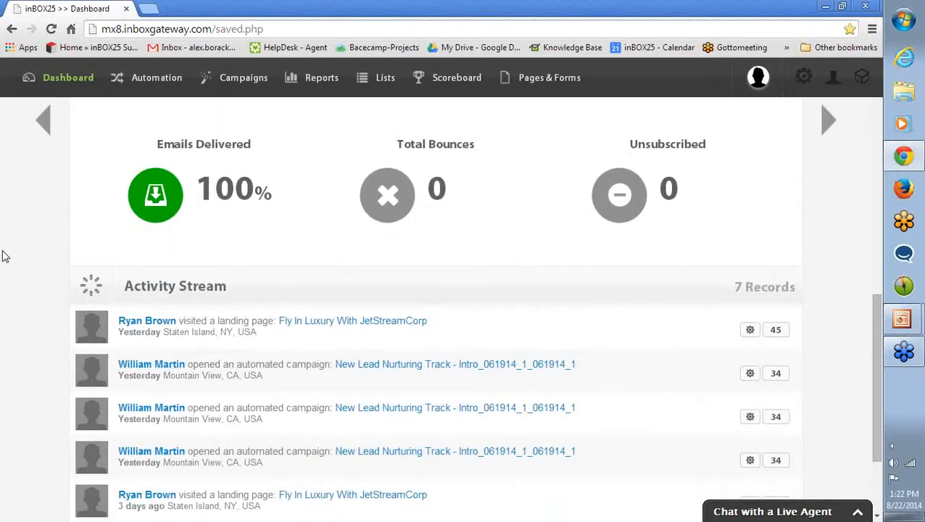
scroll(14, 263, "up", 1)
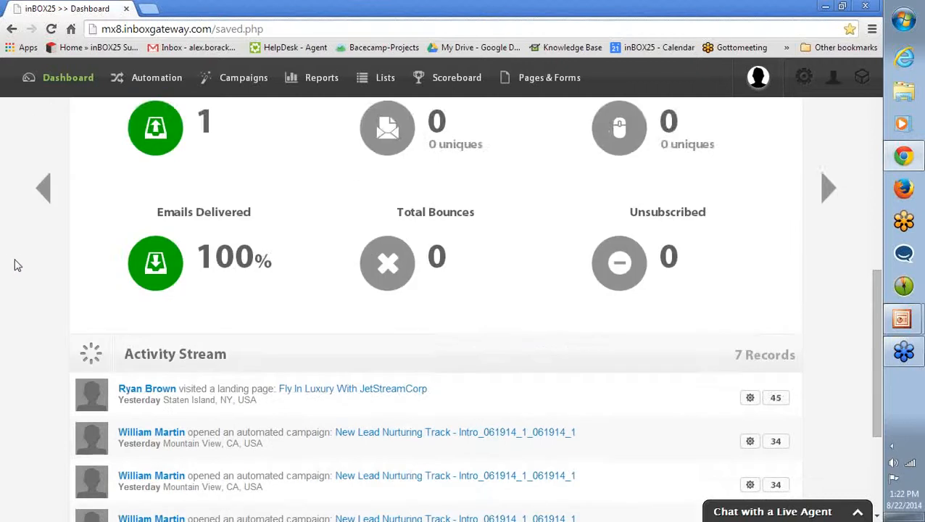
scroll(12, 265, "down", 3)
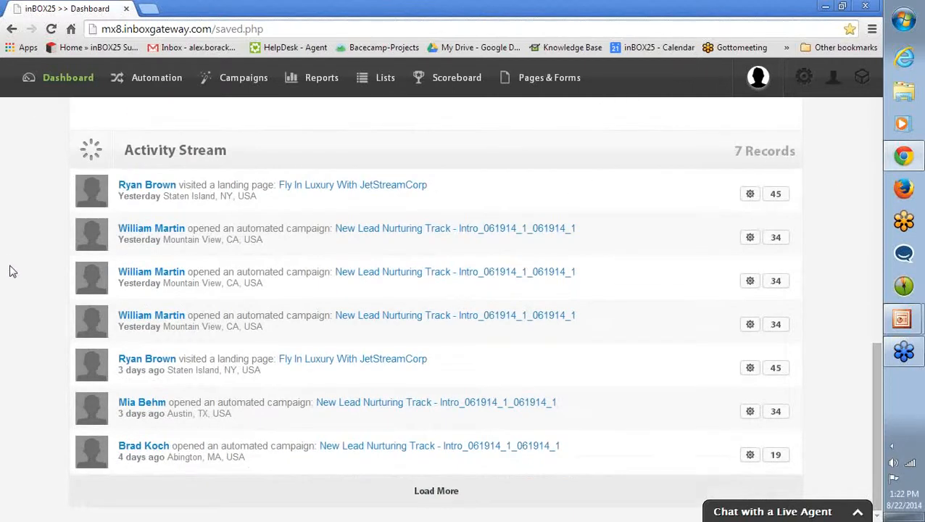
scroll(26, 277, "up", 9)
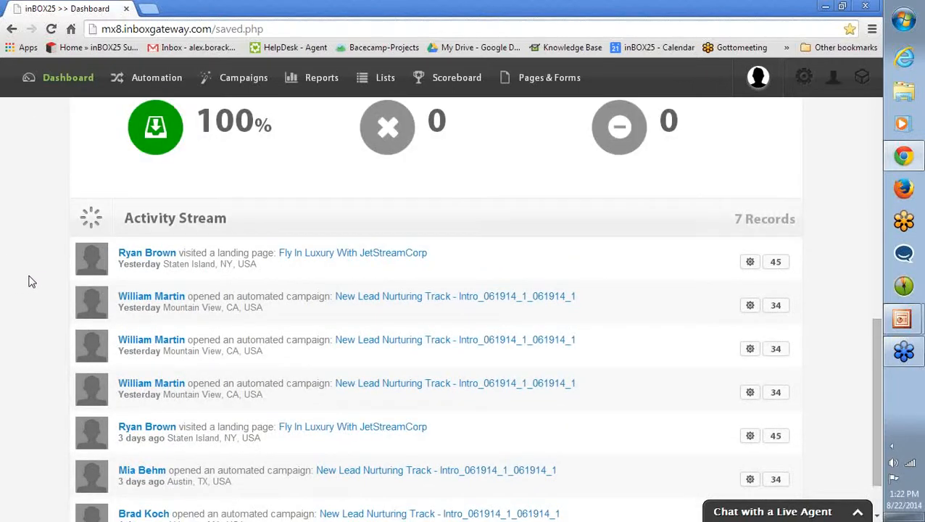
scroll(26, 283, "down", 9)
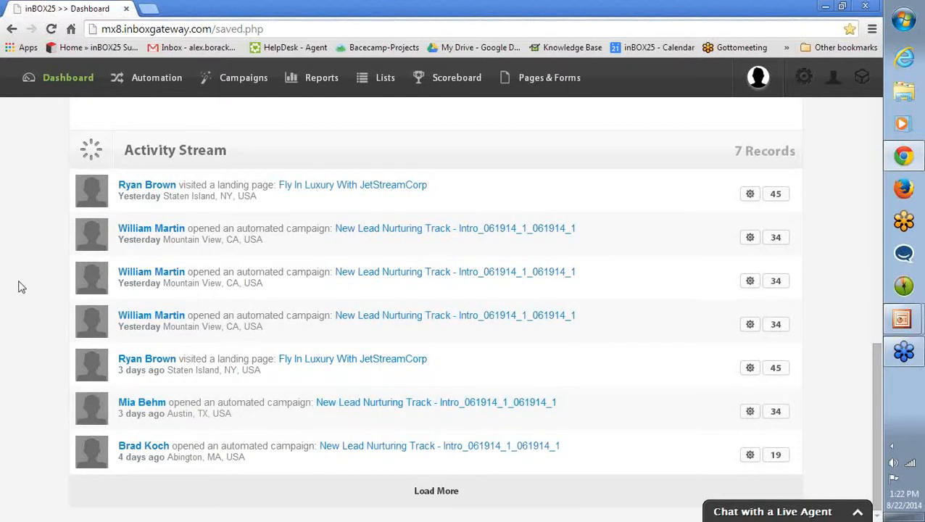
scroll(23, 294, "up", 1)
scroll(6, 290, "up", 9)
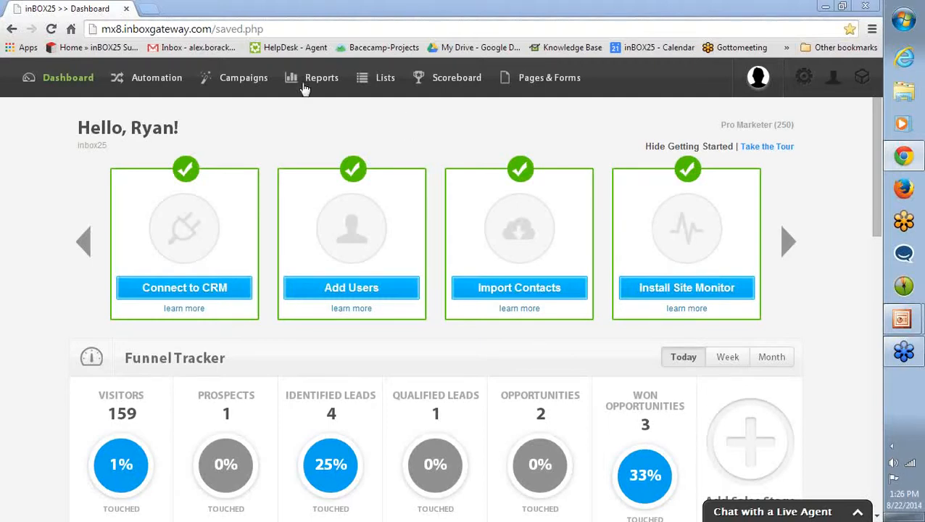
Open the Site Monitor visitor activity report for in25-demo.bitnamiapp.com and set its period filter to Activity: All.
mouse_move(325, 70)
left_click(495, 185)
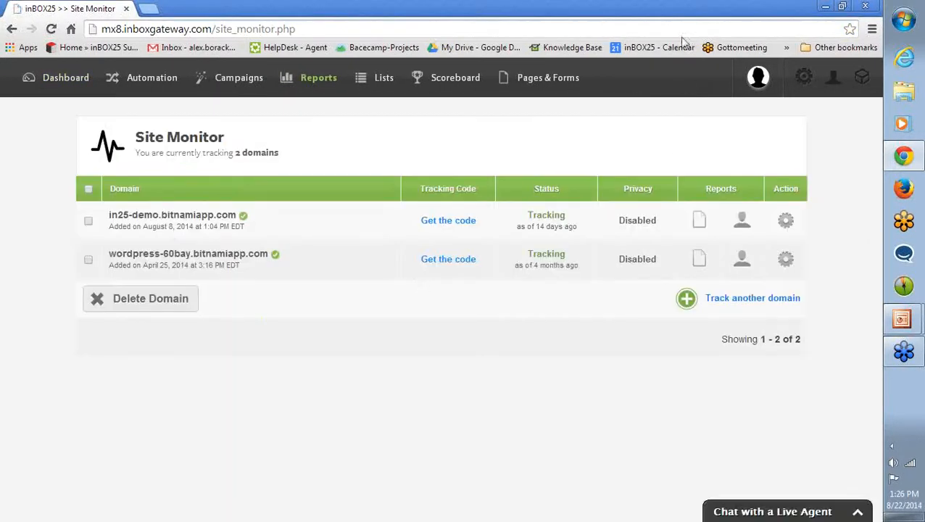
left_click(700, 222)
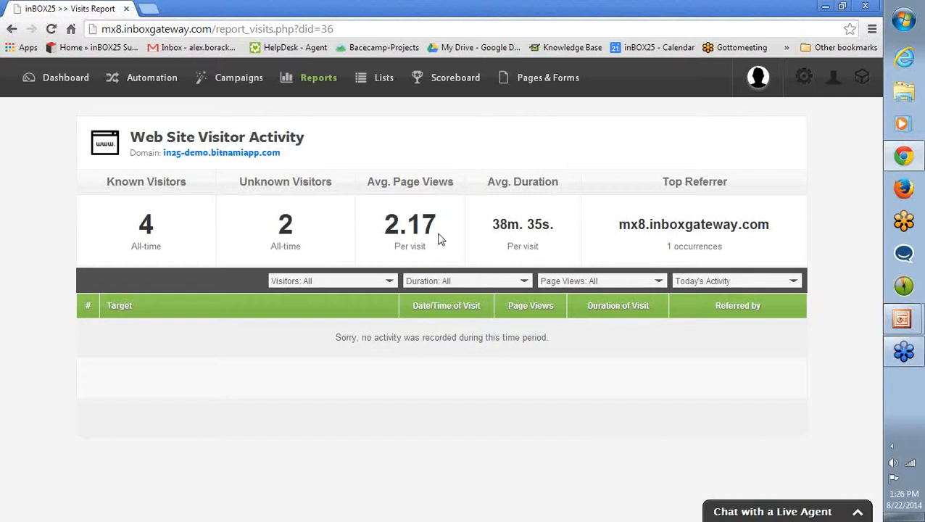
left_click(390, 281)
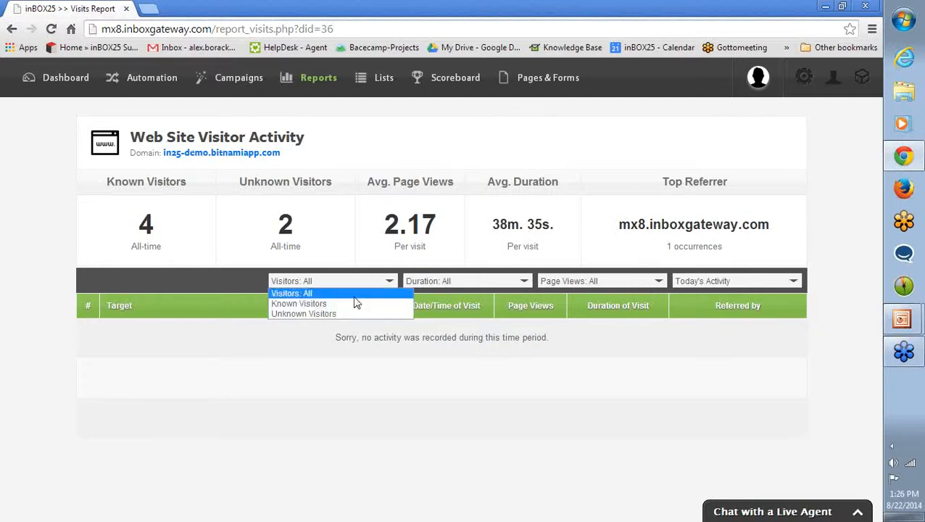
left_click(723, 284)
left_click(709, 294)
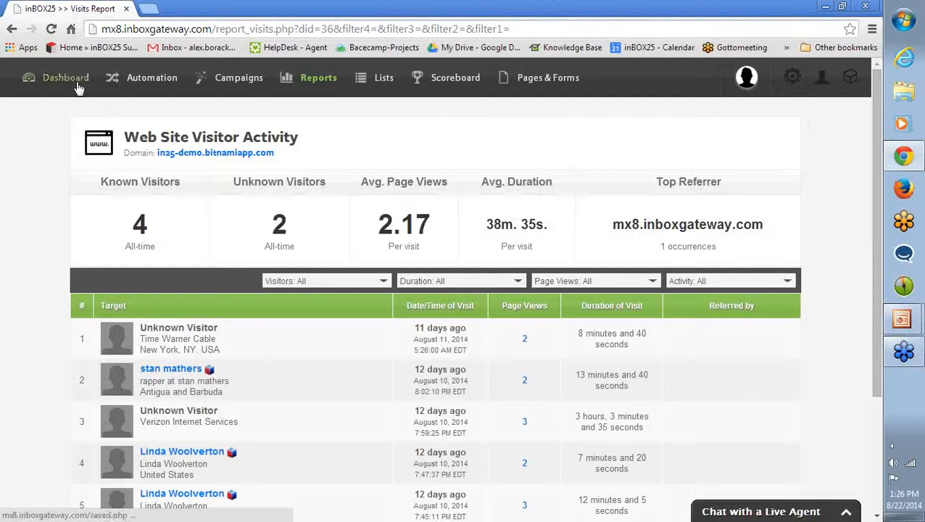
Review all recorded visits in the visitor activity report and return to the dashboard.
scroll(83, 217, "down", 1)
scroll(83, 218, "down", 1)
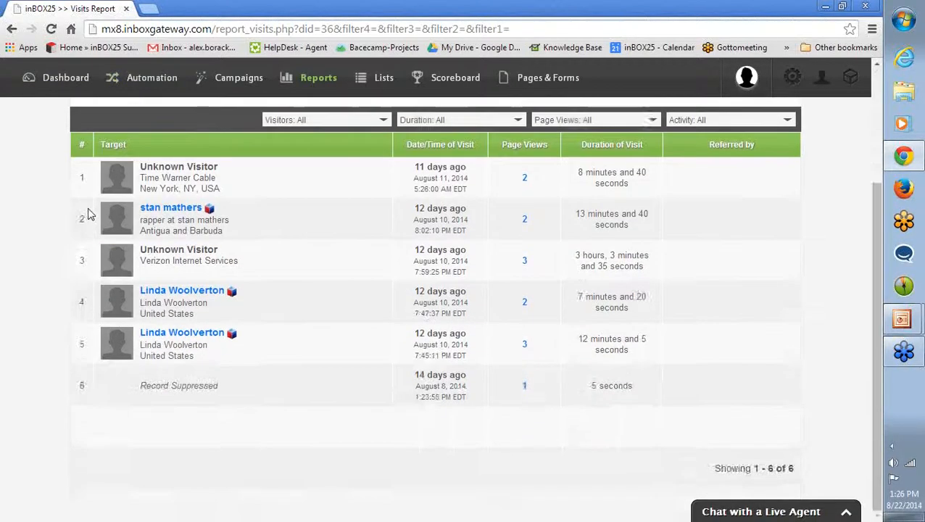
scroll(84, 217, "up", 2)
scroll(85, 225, "down", 2)
scroll(84, 233, "up", 3)
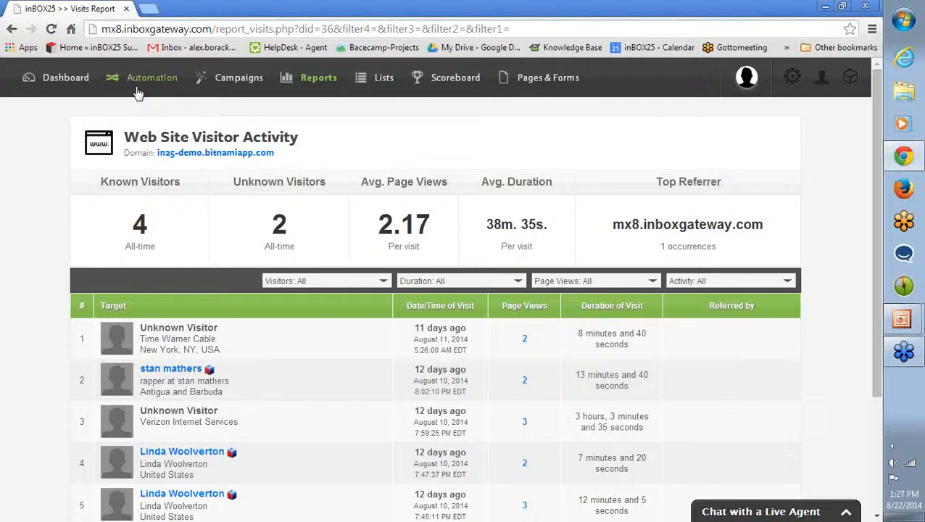
left_click(61, 77)
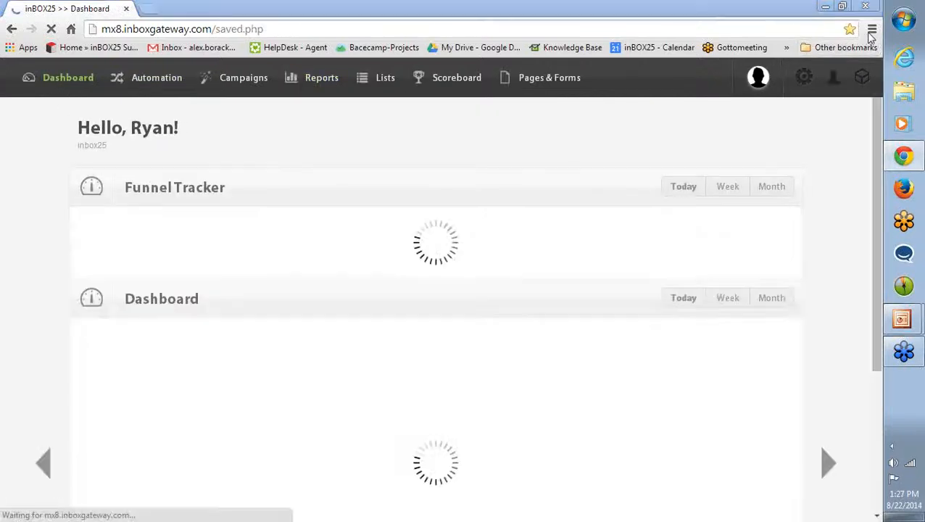